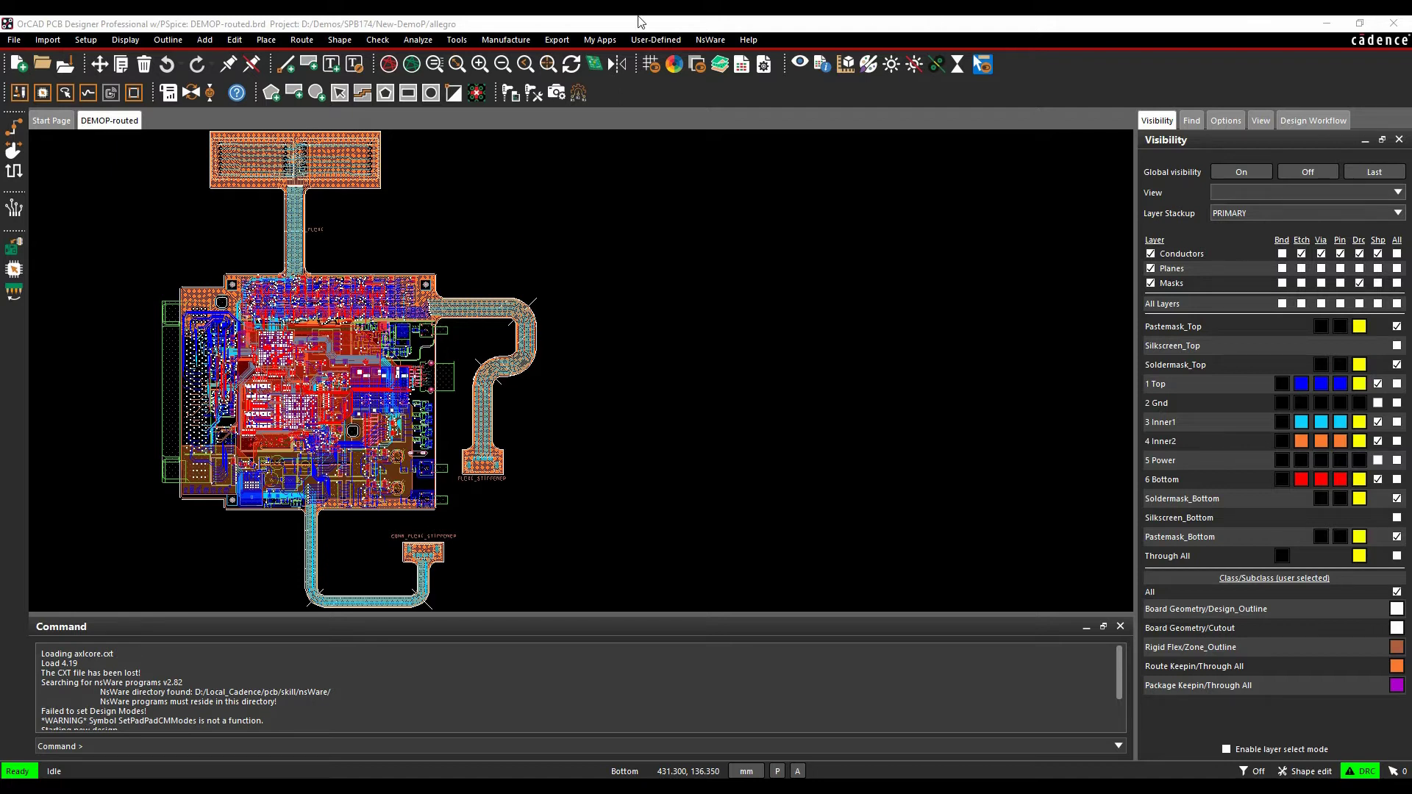
Step: Open the analysis workflow manager and choose the Coupling Workflow
left_click(418, 40)
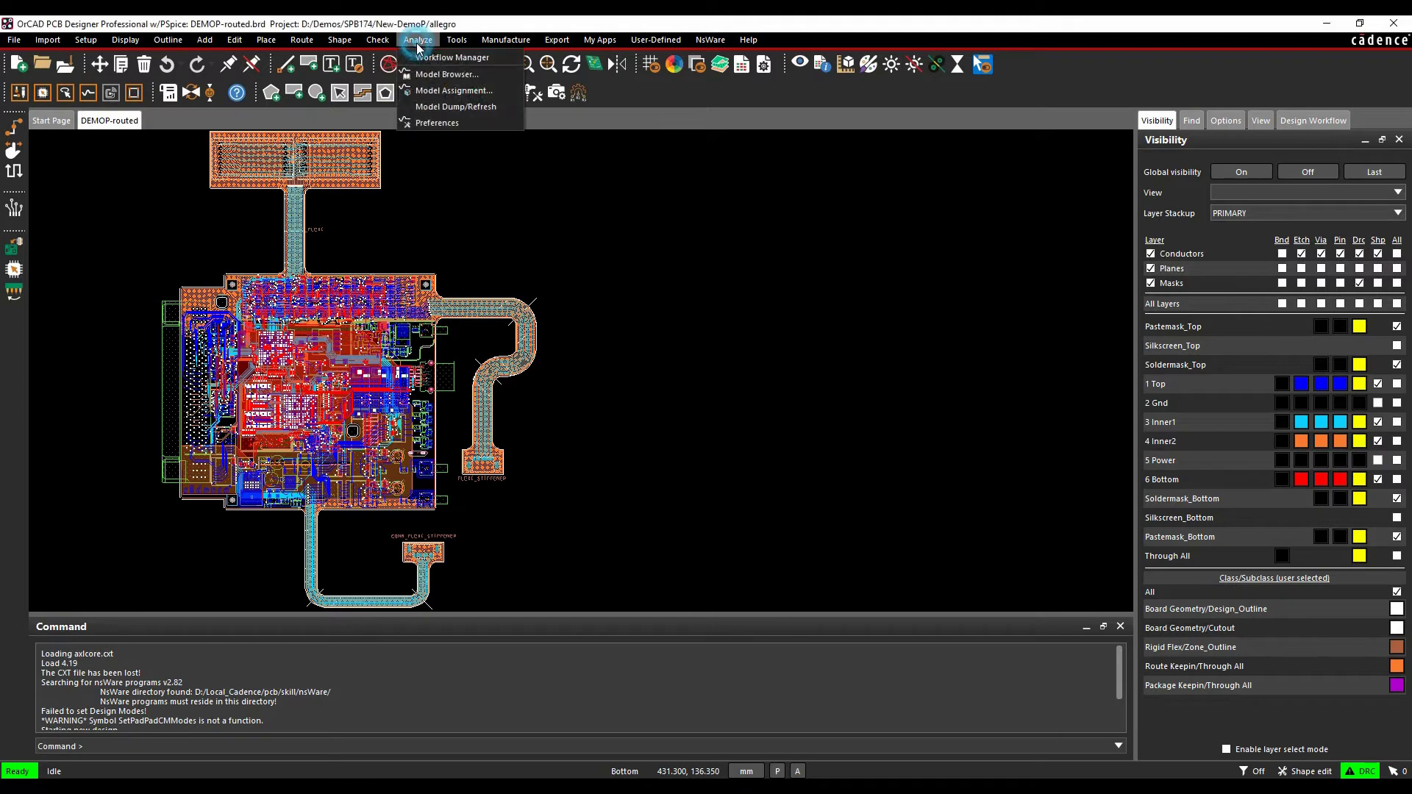
left_click(451, 62)
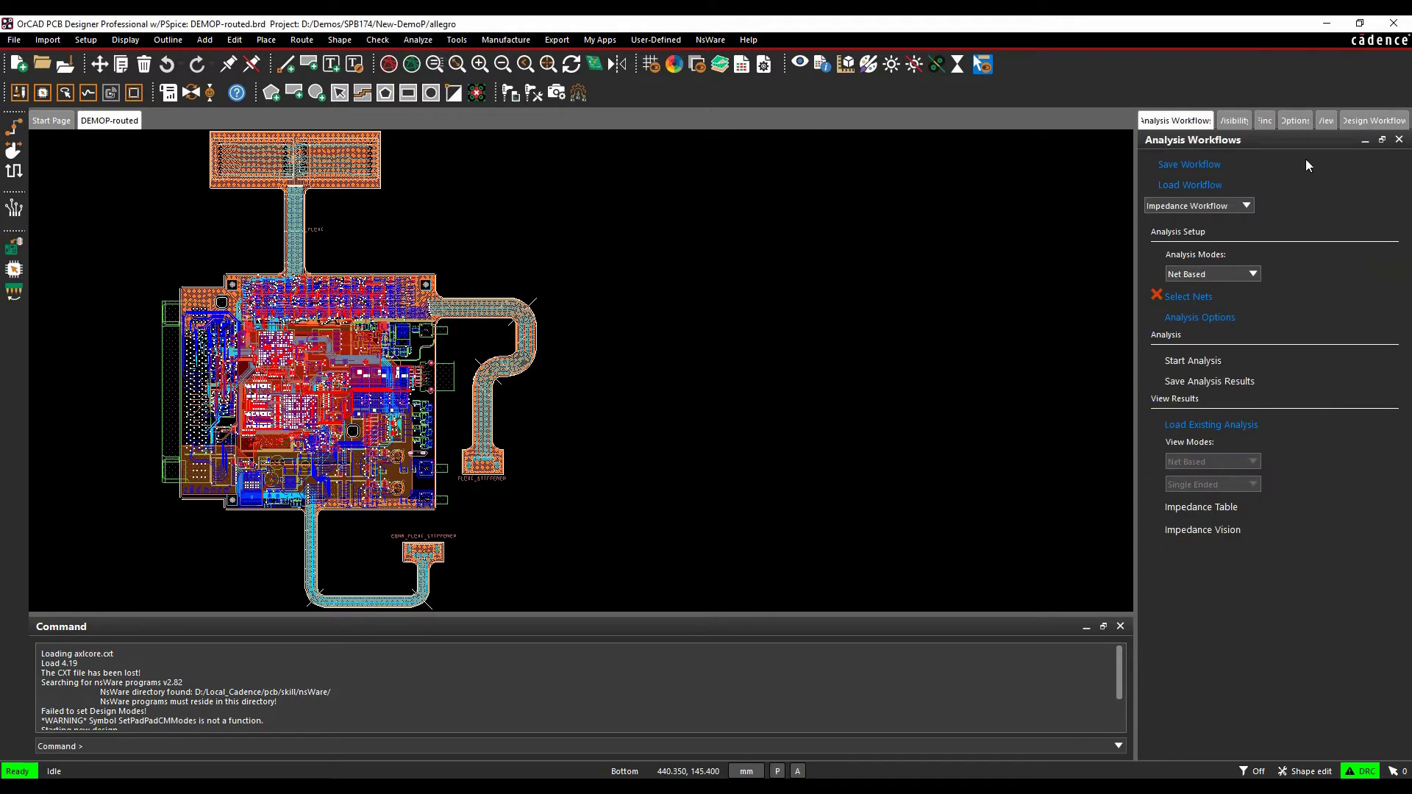
left_click_drag(1300, 139, 1284, 230)
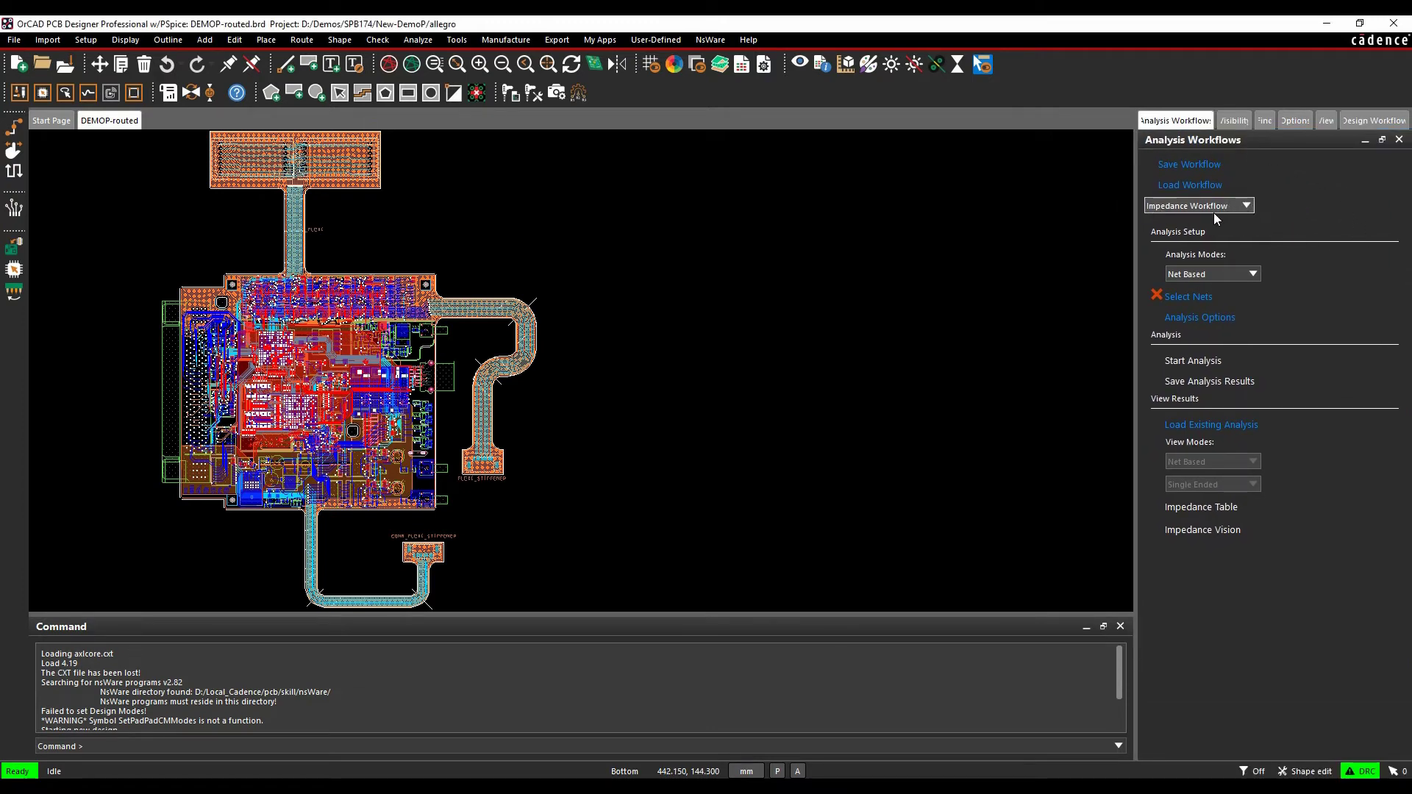
left_click(1244, 206)
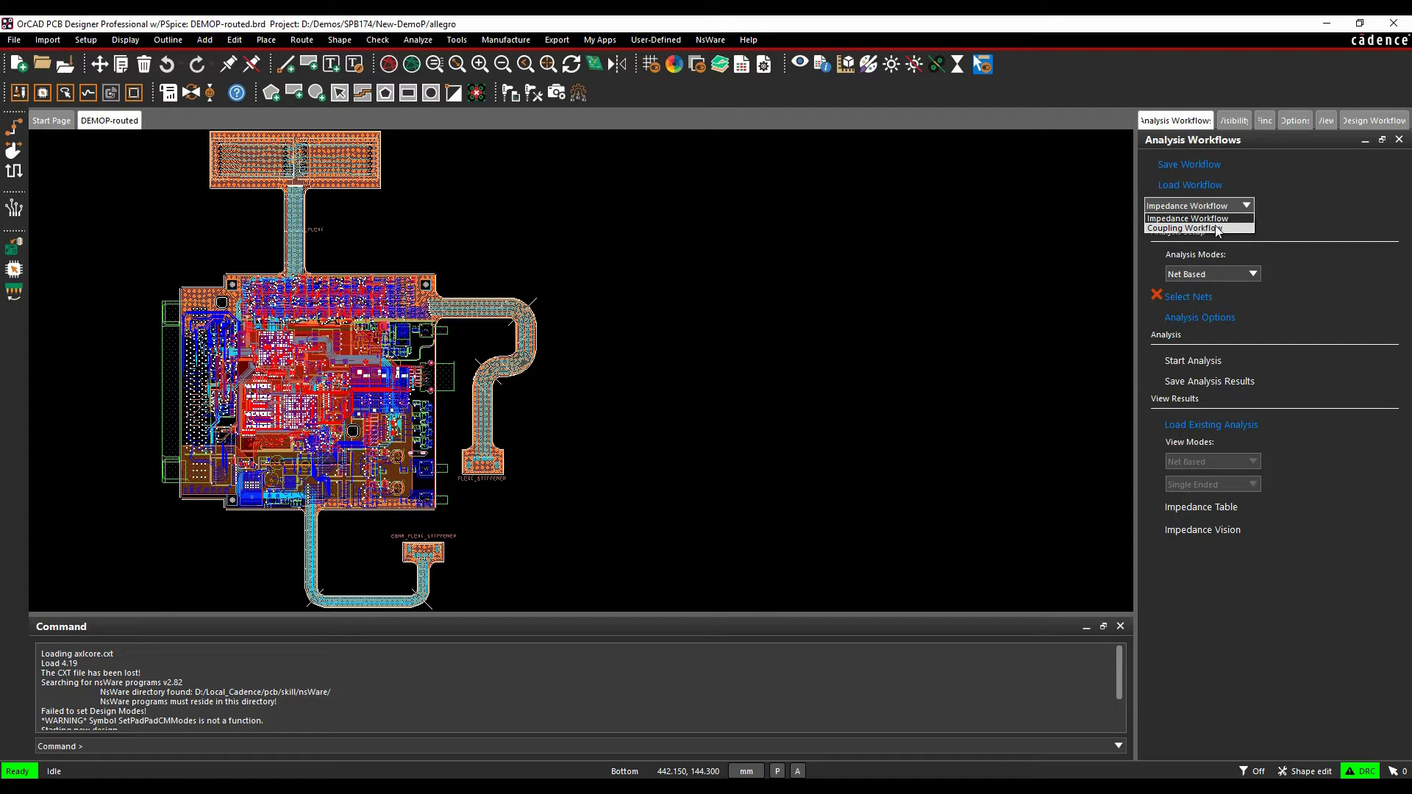
left_click(1216, 228)
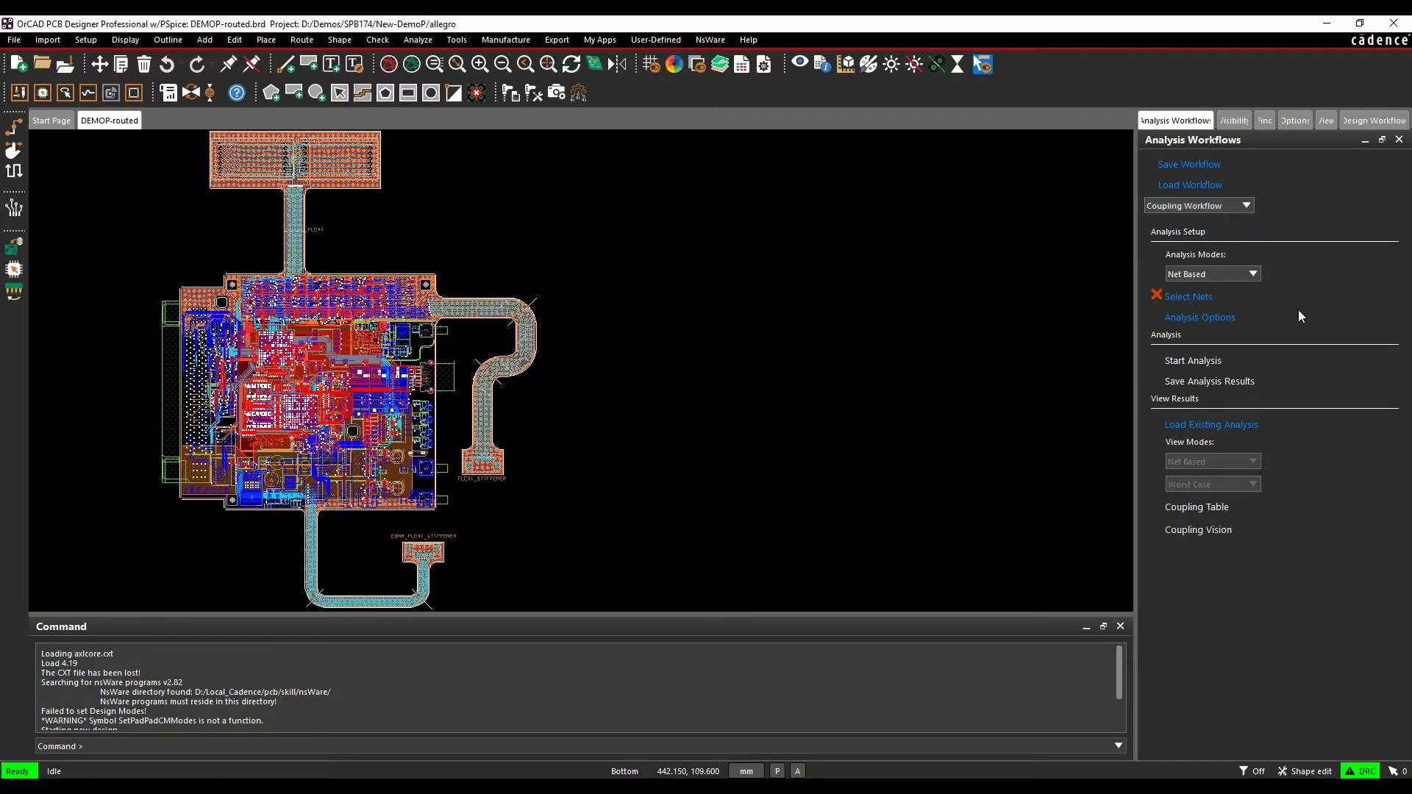
left_click(1243, 274)
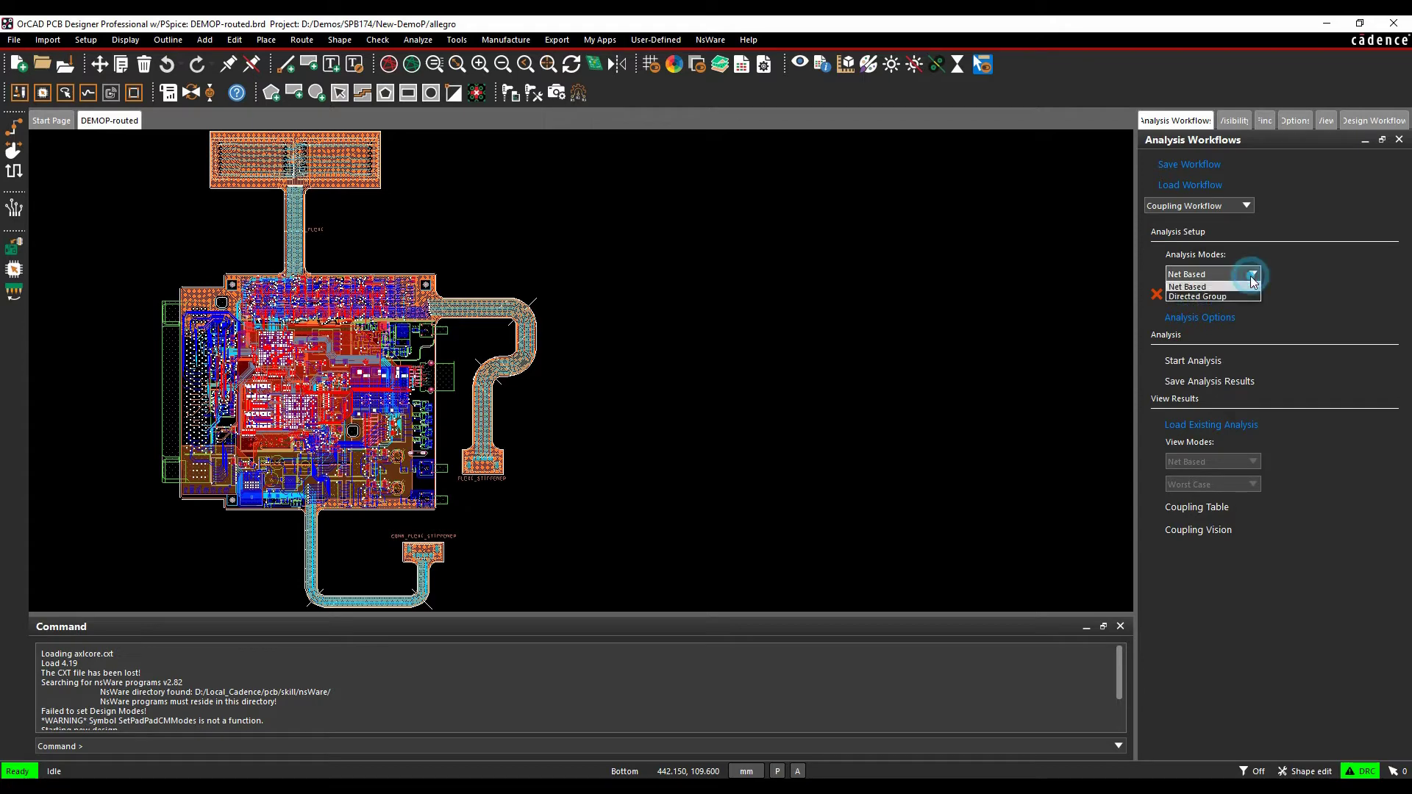
left_click(1224, 297)
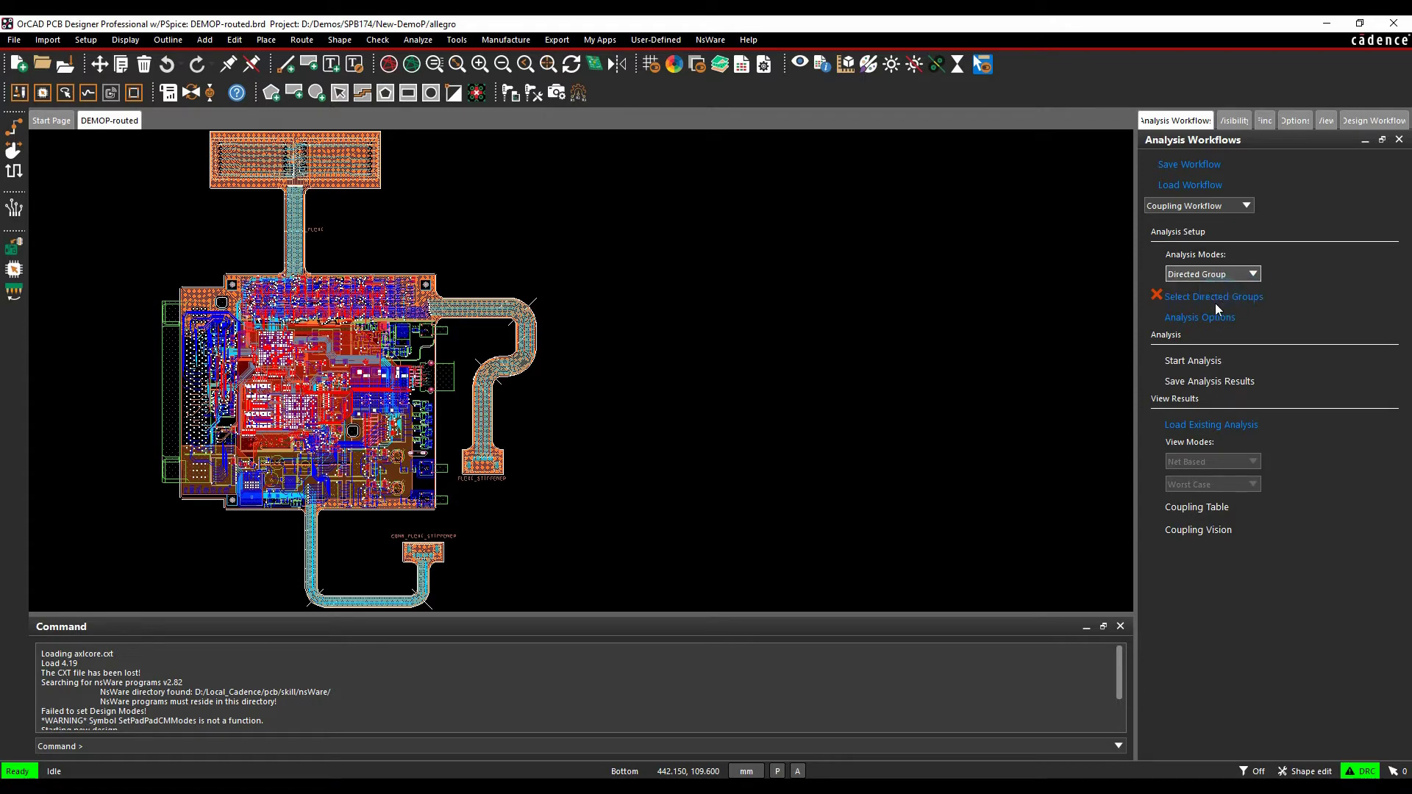
left_click(1213, 297)
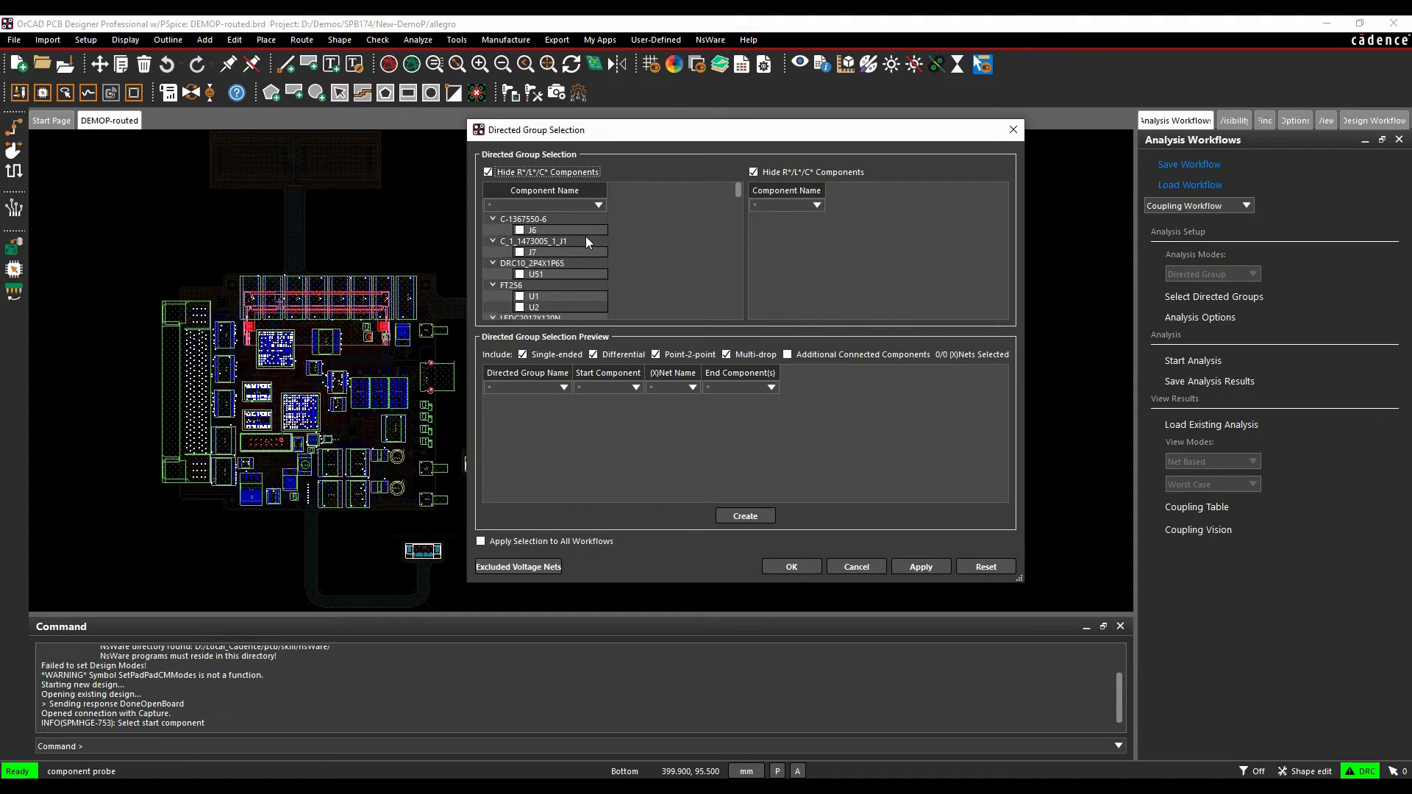
left_click(520, 296)
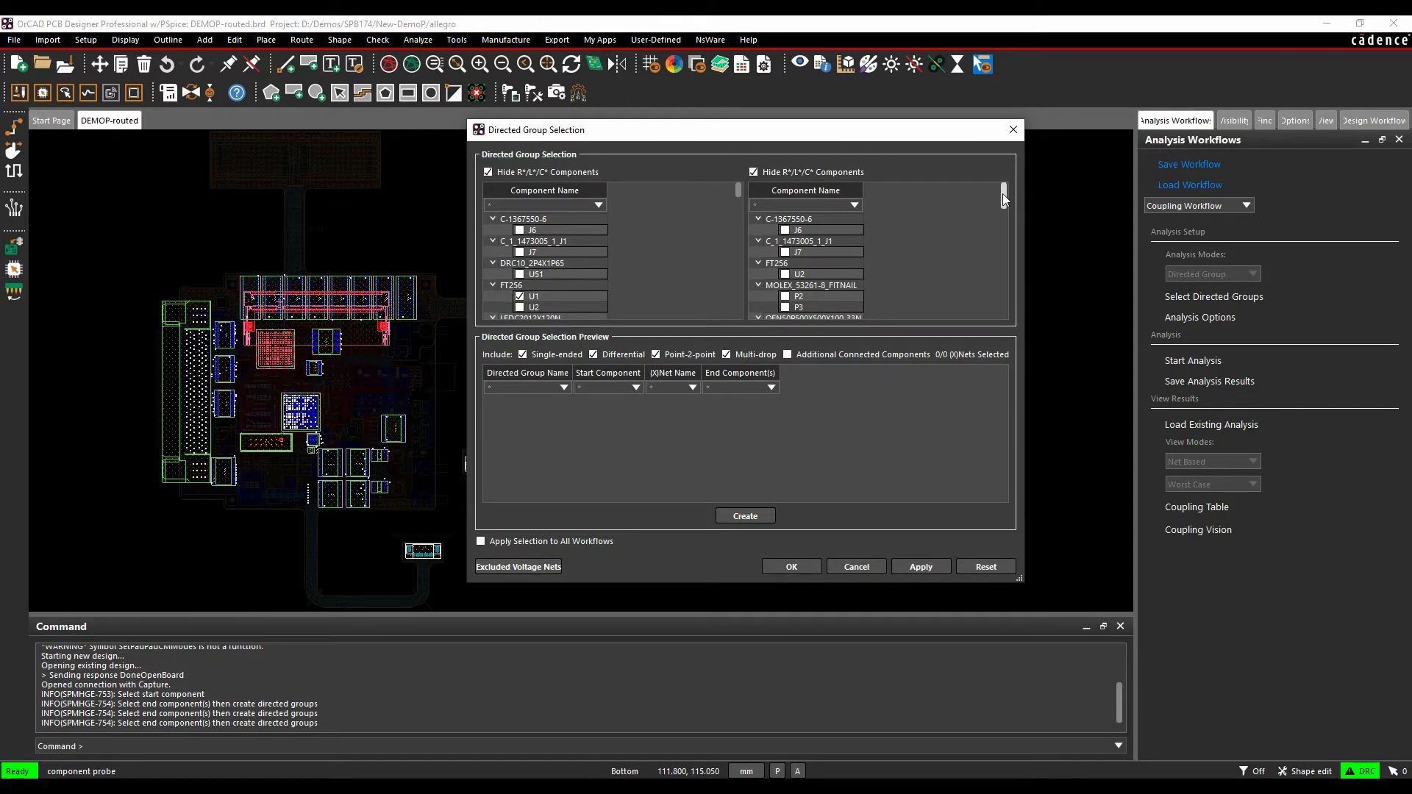
mouse_move(1003, 195)
left_mouse_down()
mouse_move(1013, 294)
mouse_move(1003, 197)
left_mouse_up()
scroll(810, 263, "down", 2)
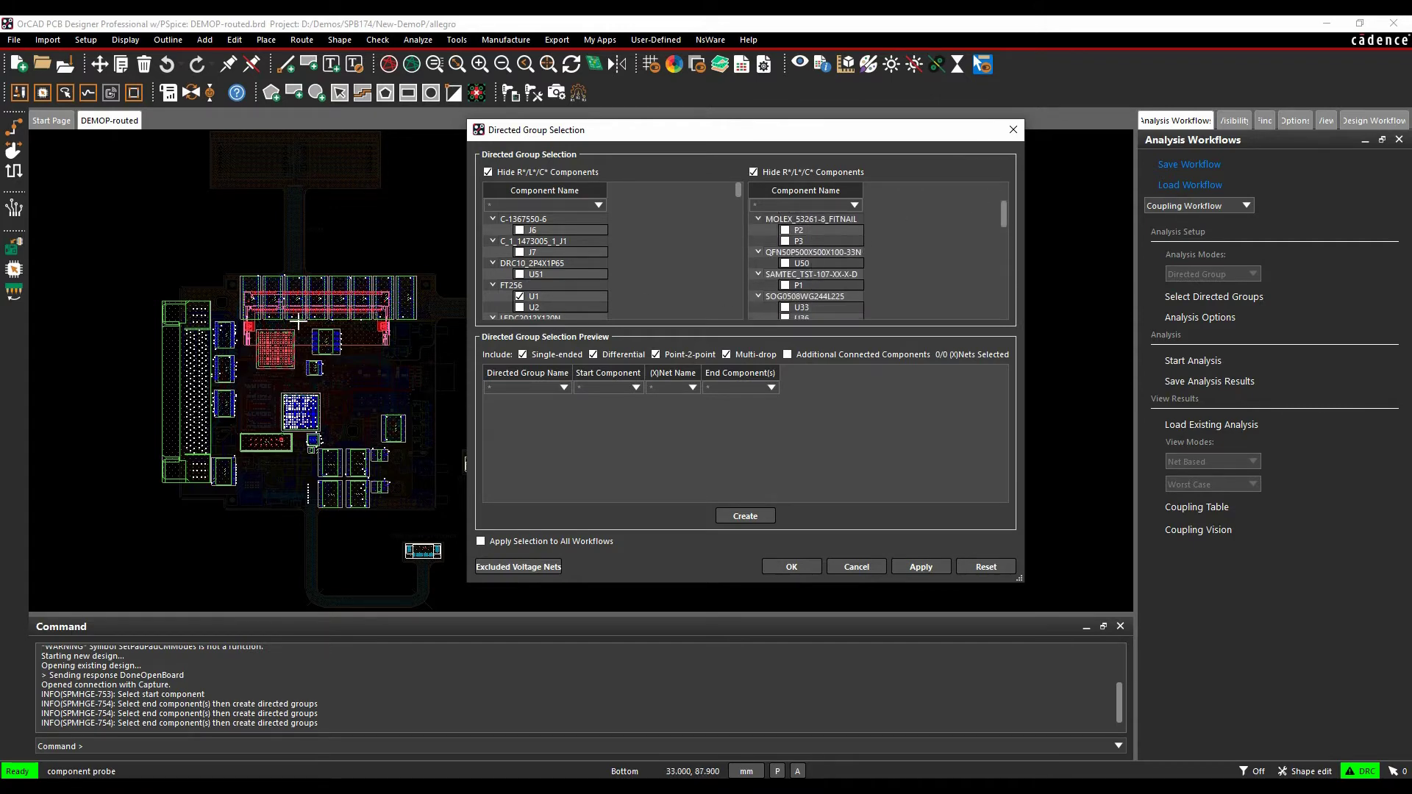
scroll(835, 272, "up", 2)
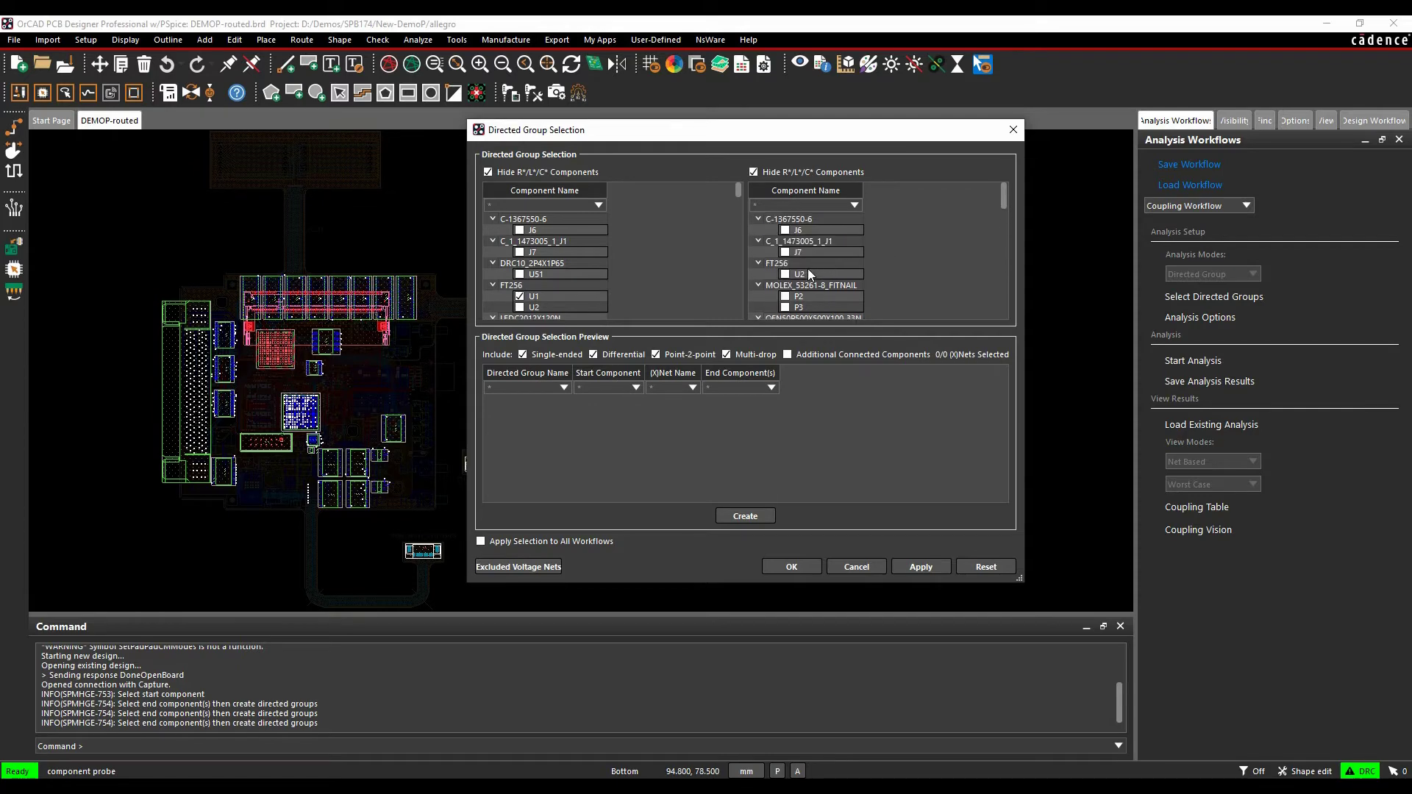
left_click(785, 275)
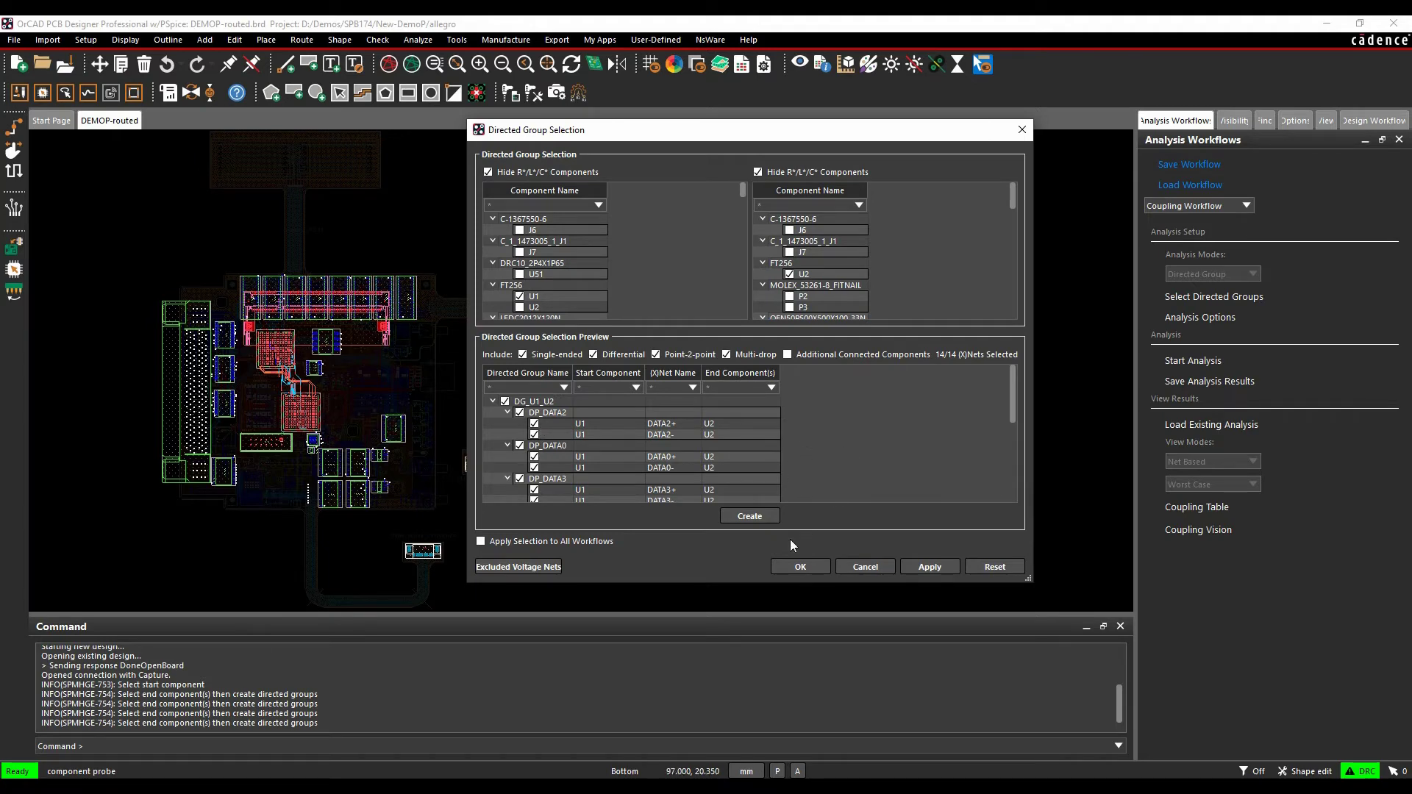
left_click(867, 568)
left_click(1204, 275)
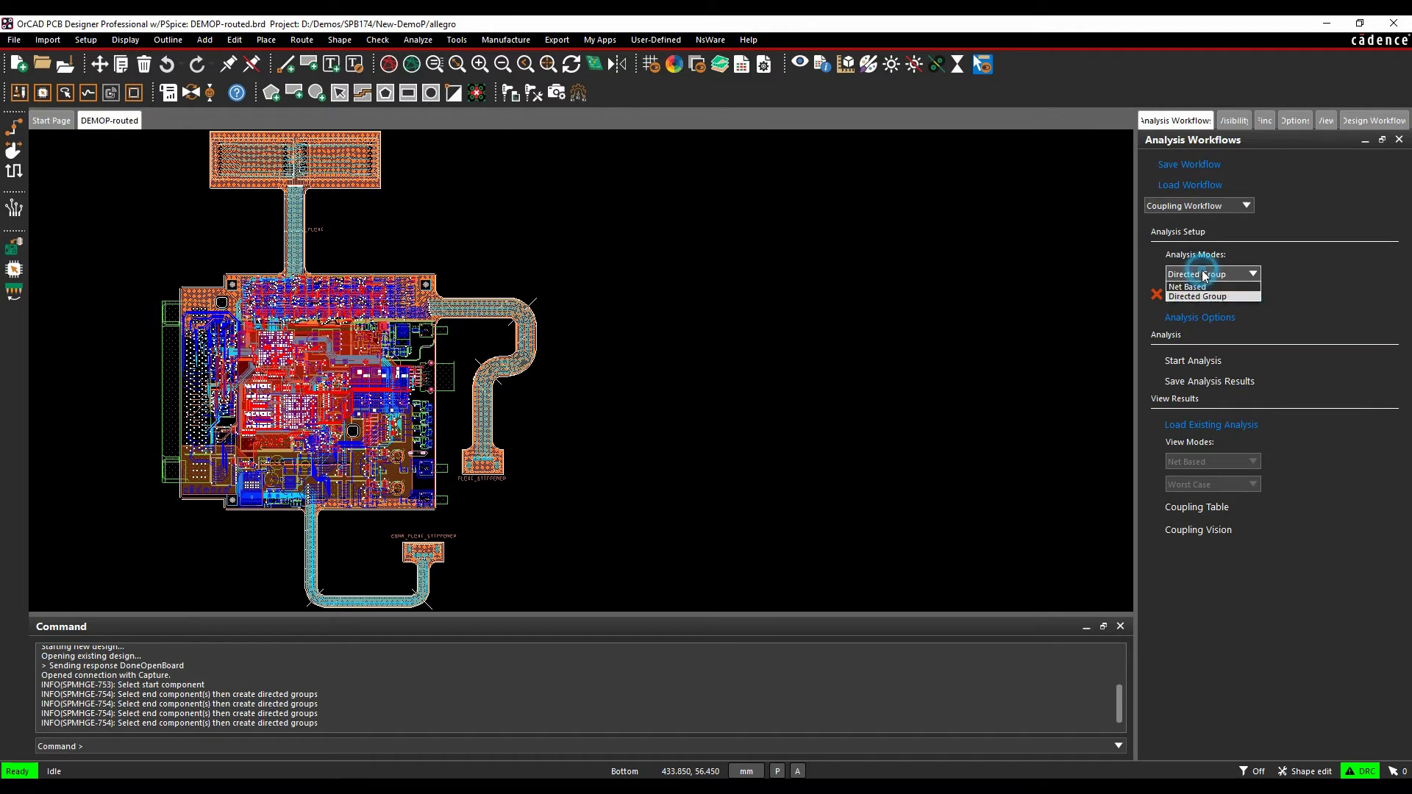
left_click(1191, 287)
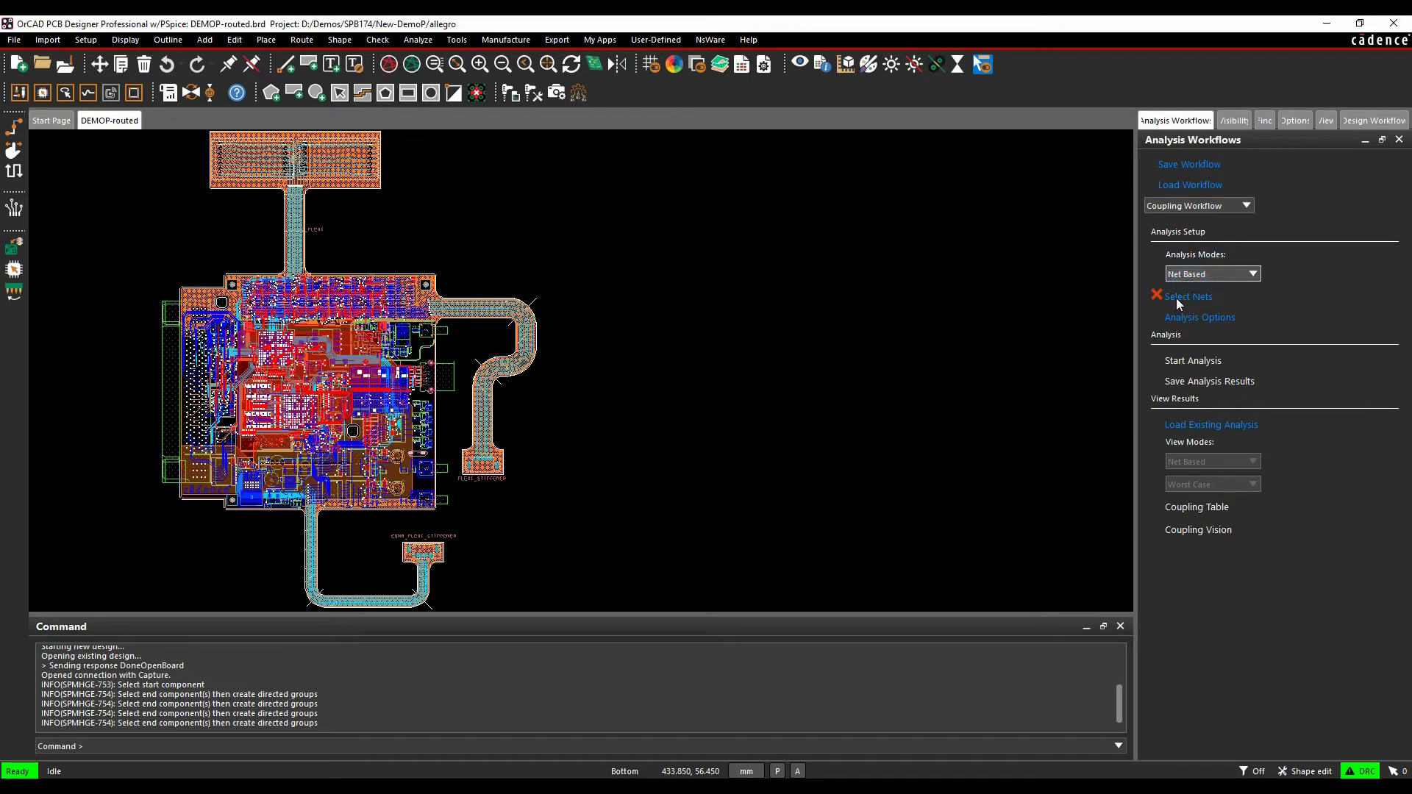
Step: Filter the available nets by DATA1* and select nets DATA1.VD0 through DATA1.VD7 for the coupling analysis
left_click(1178, 298)
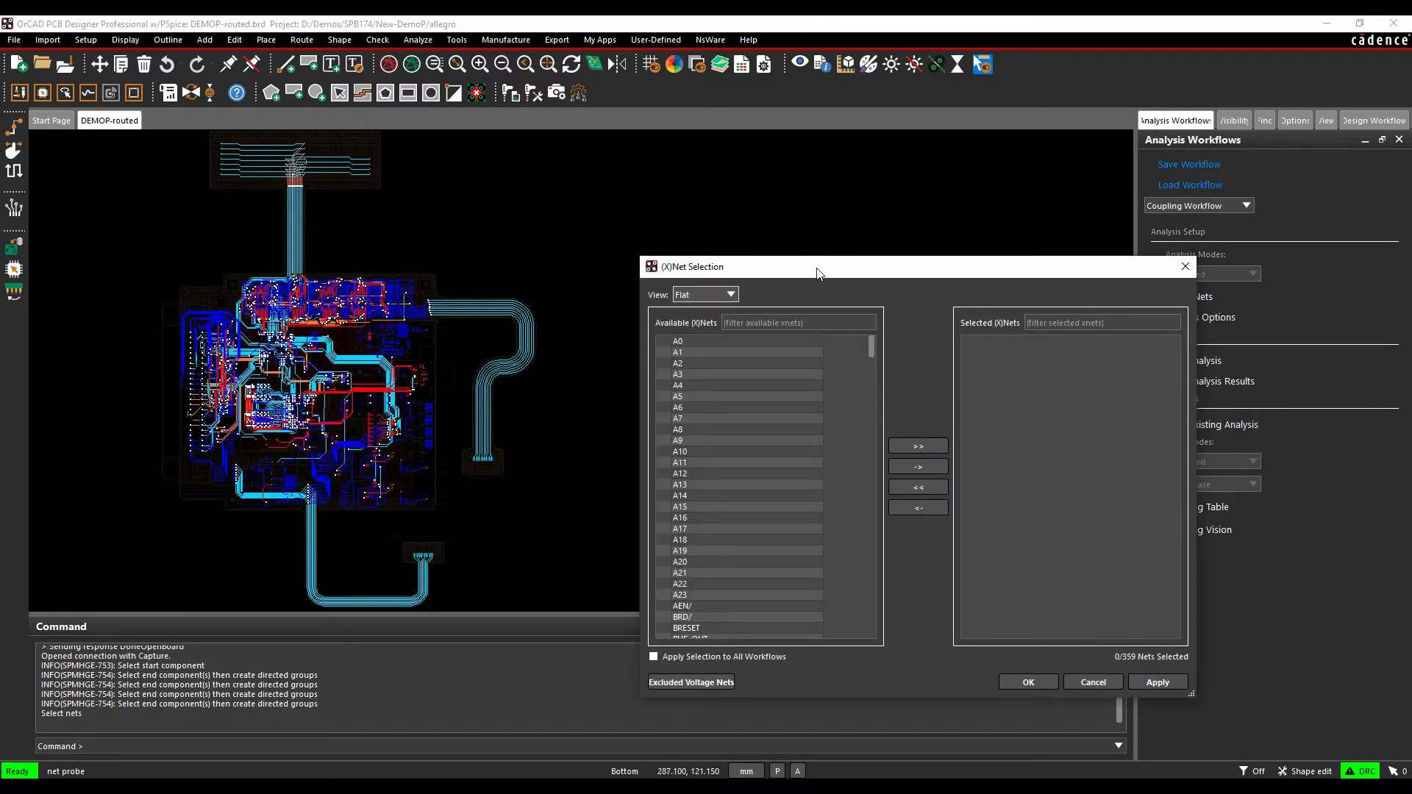
left_click_drag(815, 266, 459, 131)
left_click(431, 180)
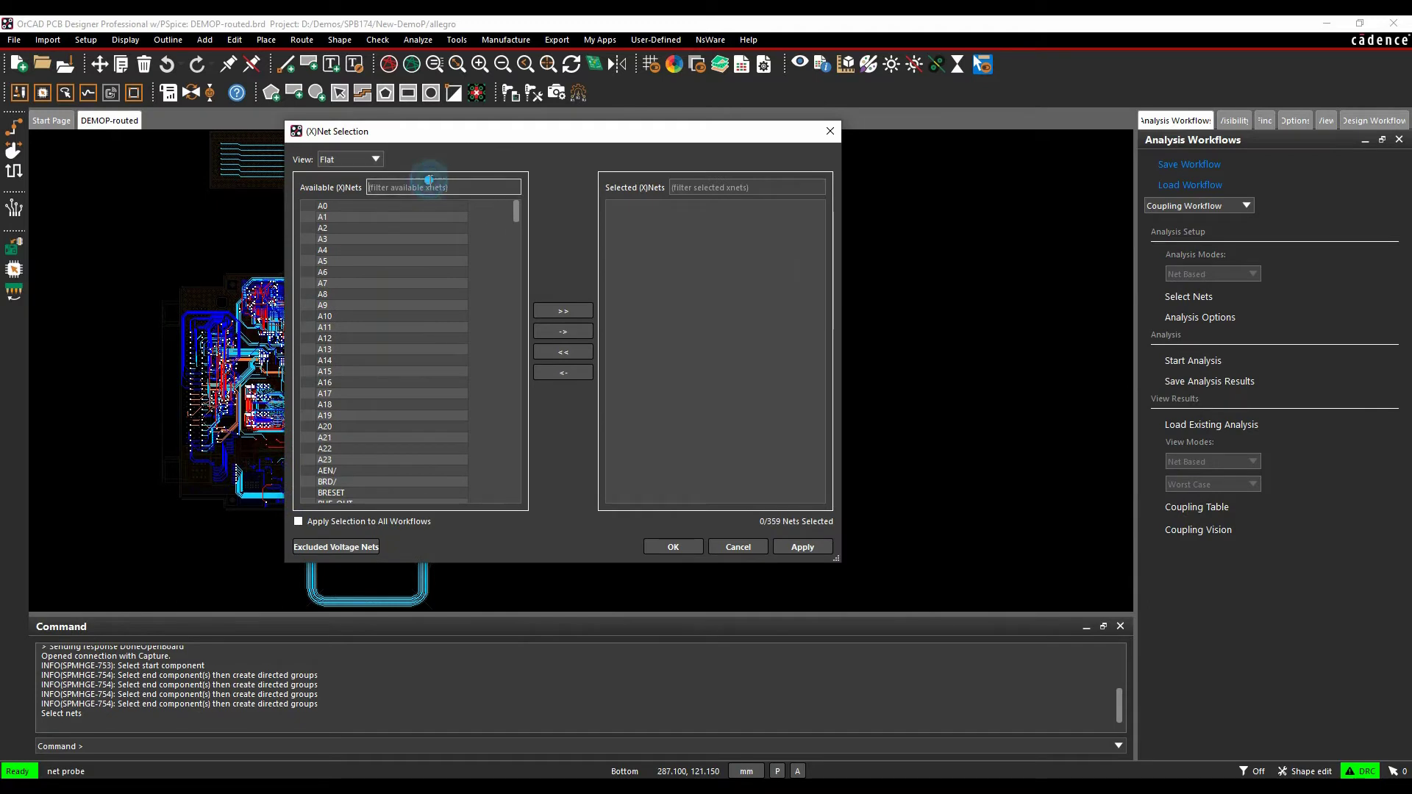
type("DATA")
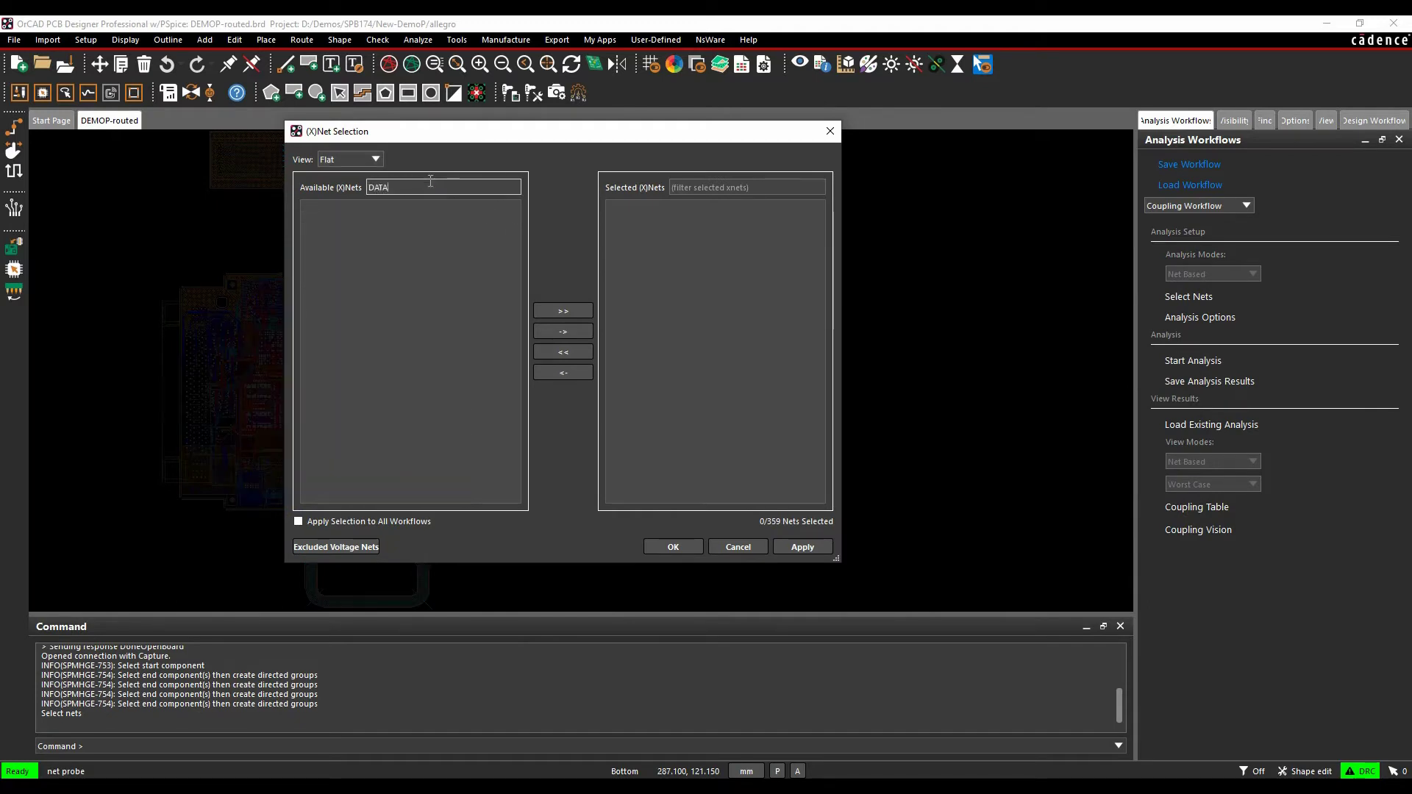
type("1*")
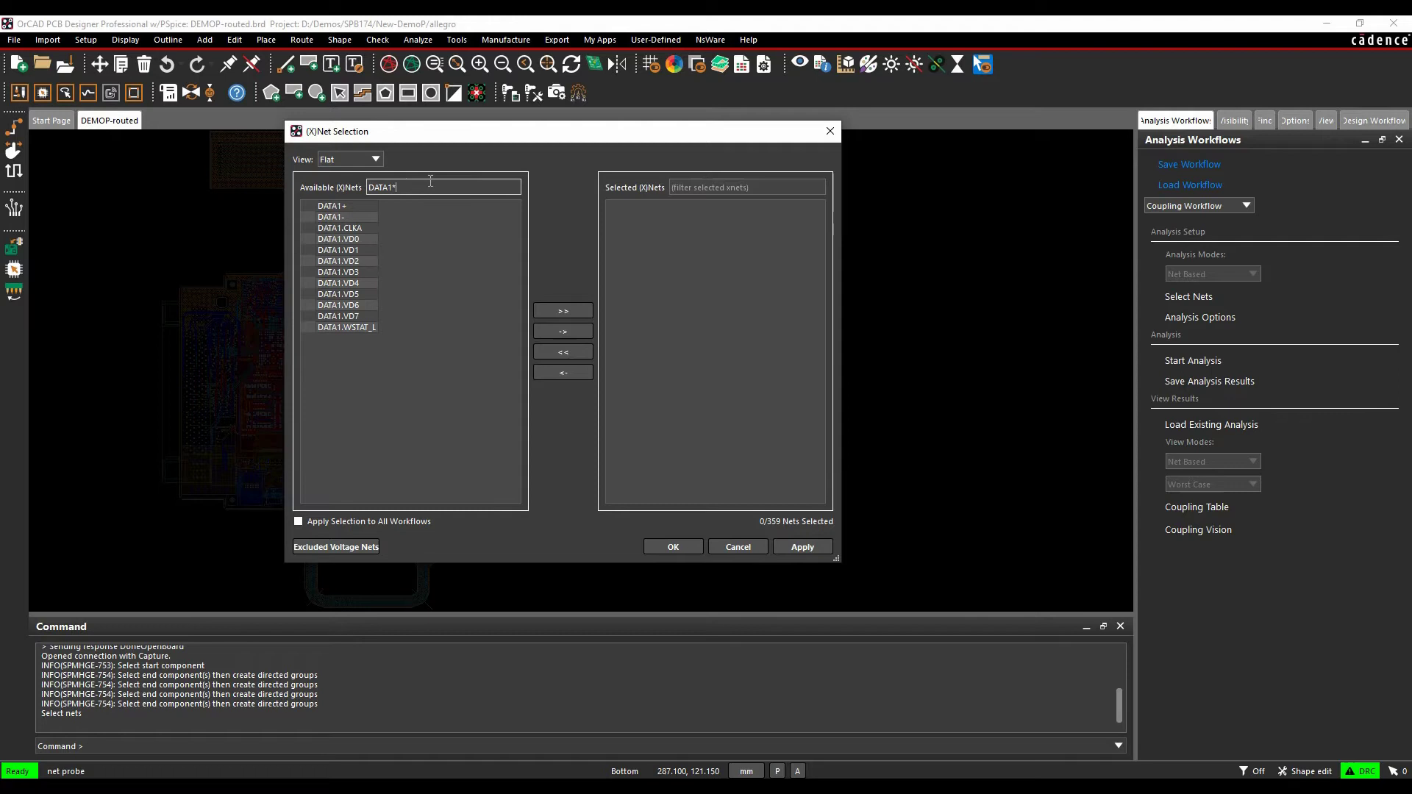
left_click(349, 229)
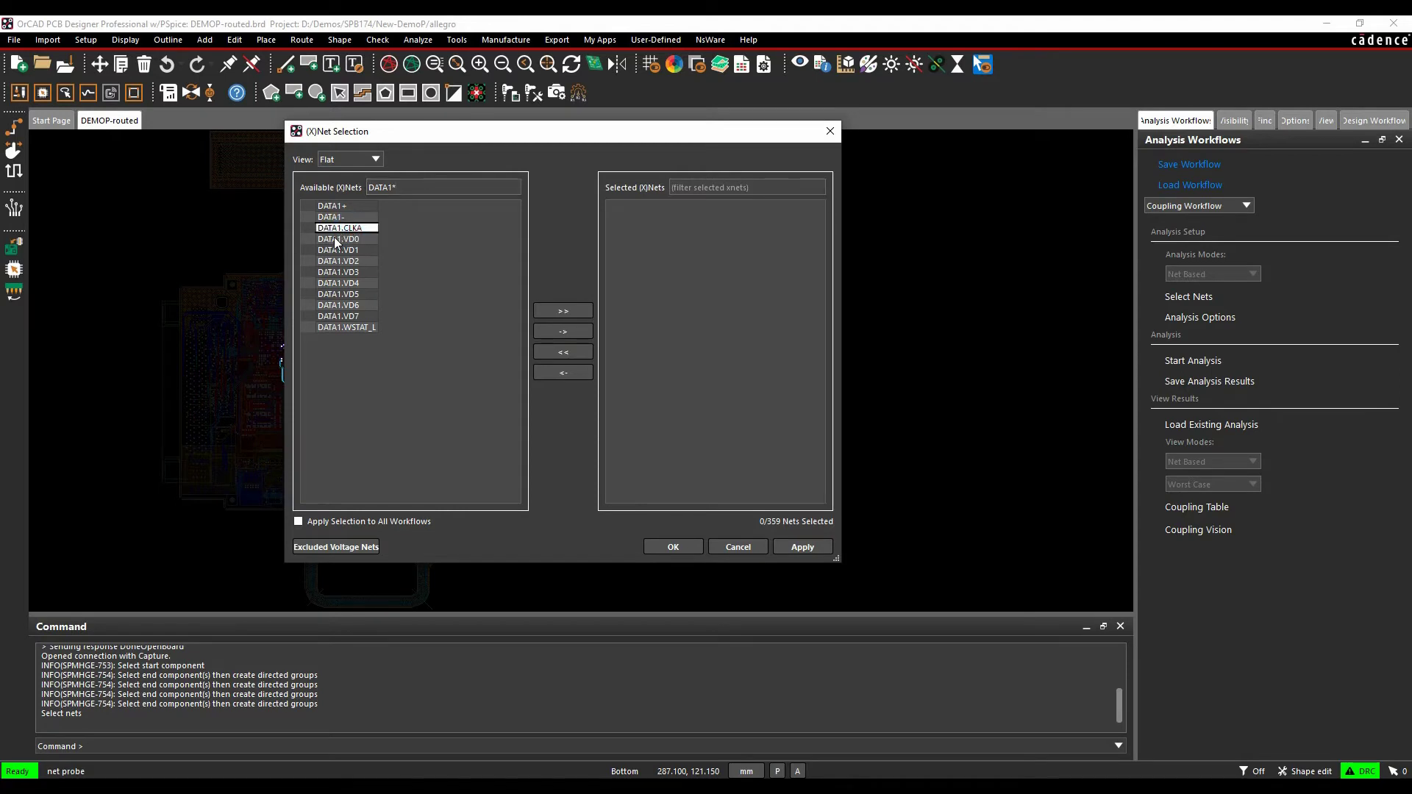
left_click(340, 239)
left_click(354, 316, "shift")
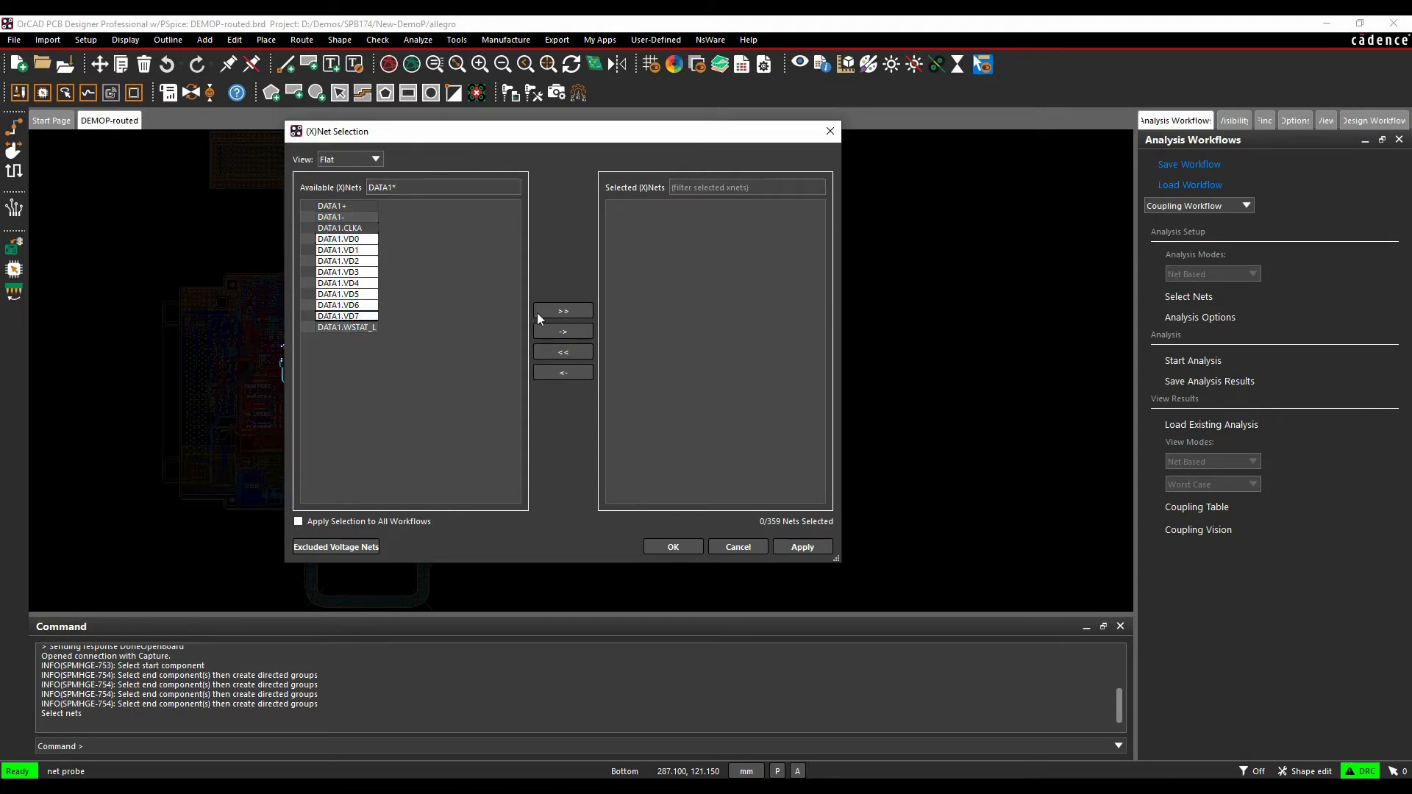
left_click(567, 332)
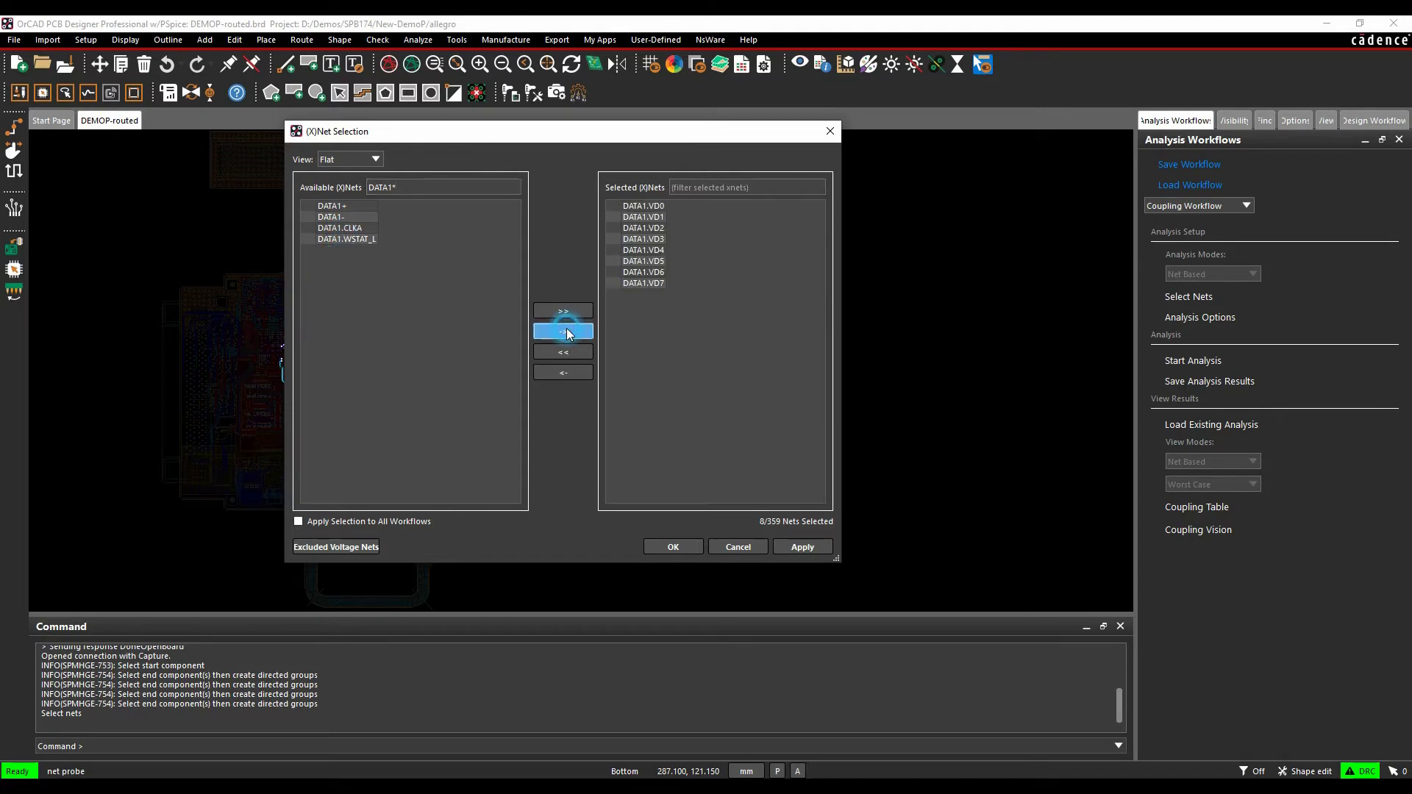
left_click(674, 546)
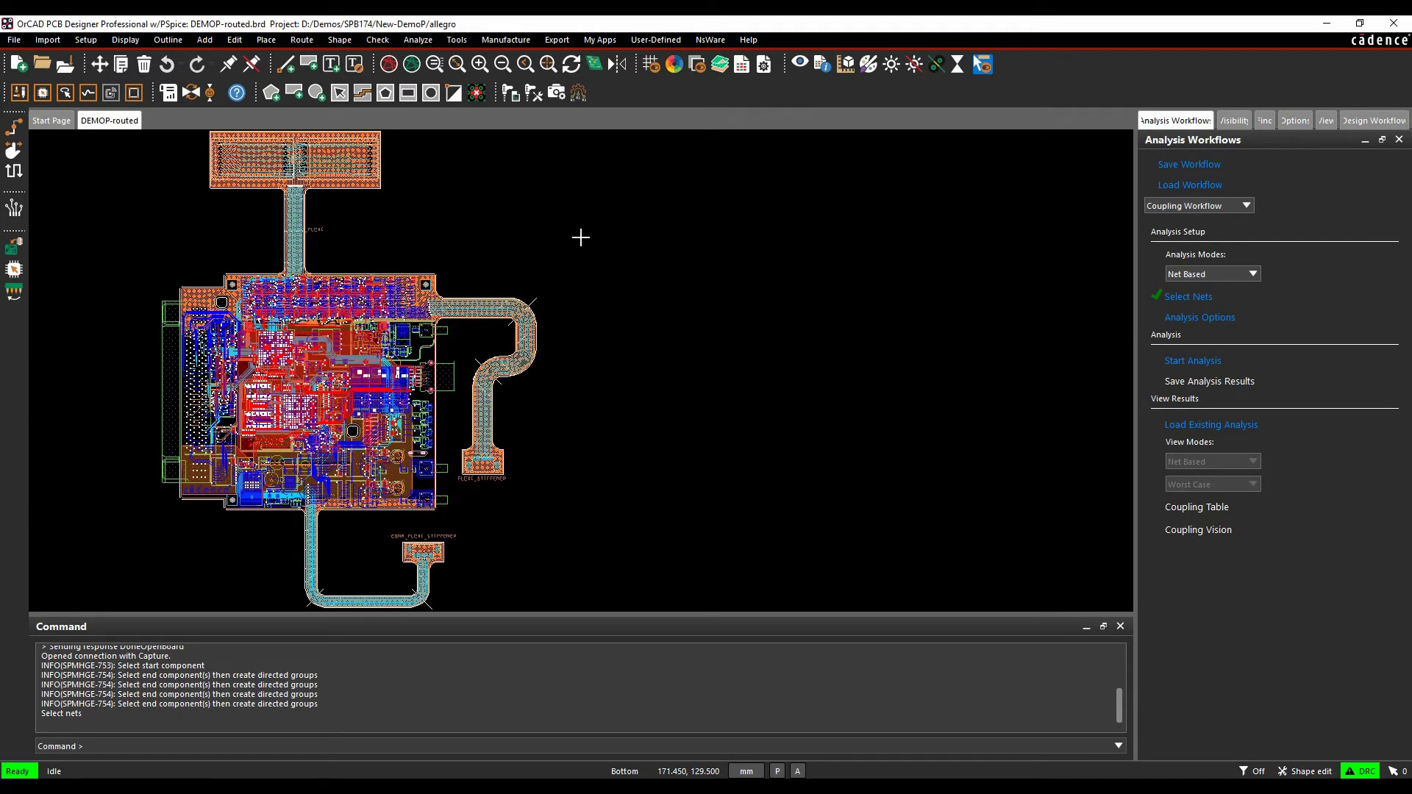
Step: Set the coupling analysis GeoWindow to 1 mm and run the coupling analysis
left_click(1212, 320)
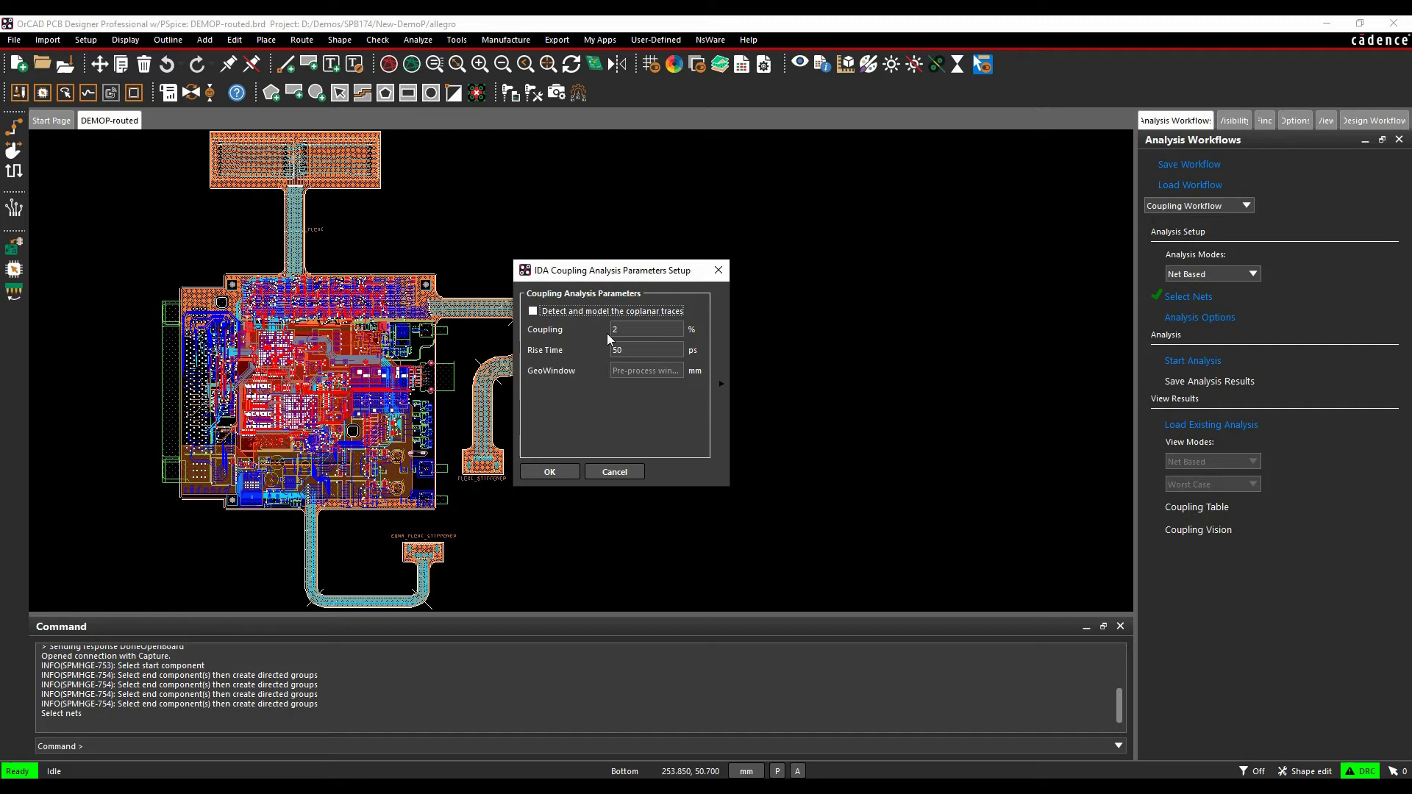
left_click(635, 372)
type("1")
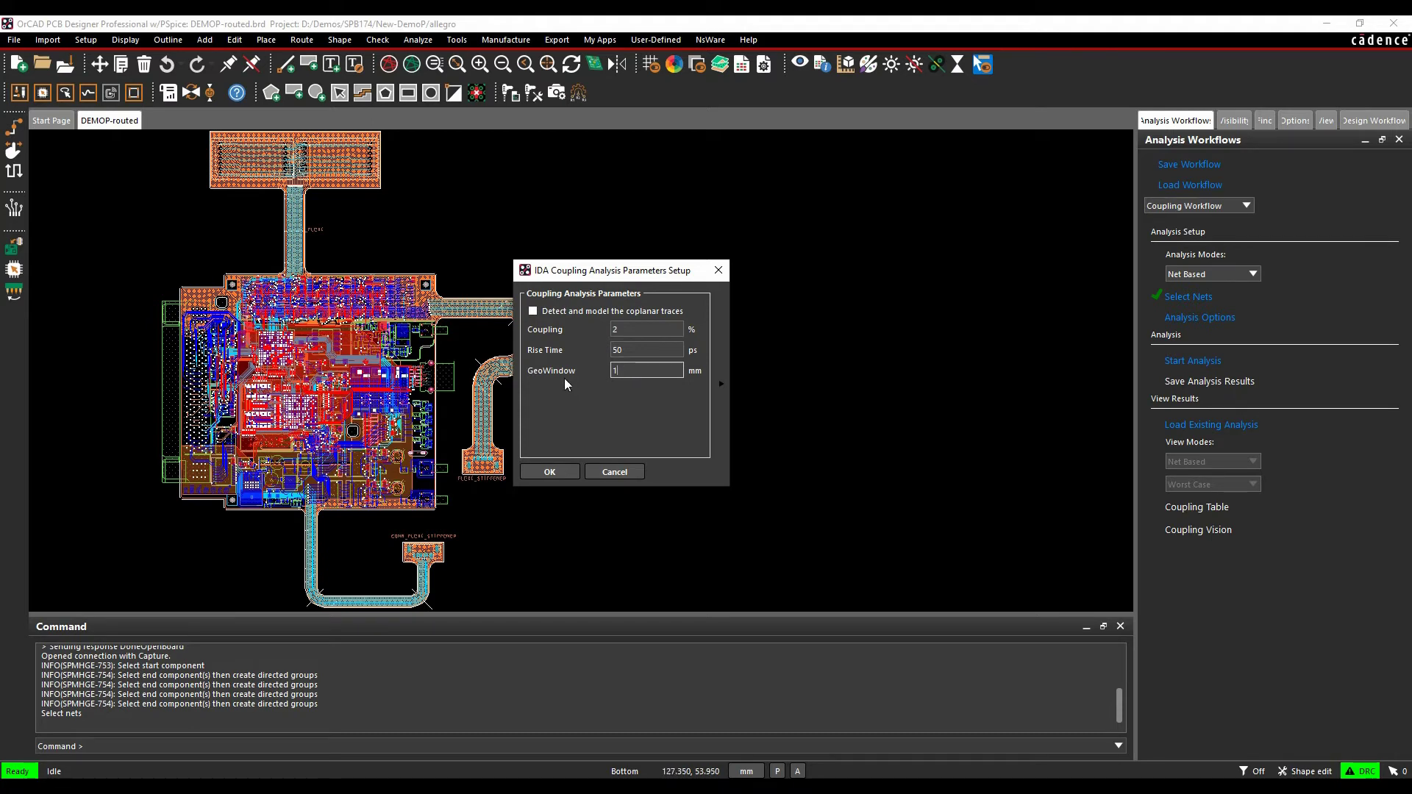
left_click(547, 472)
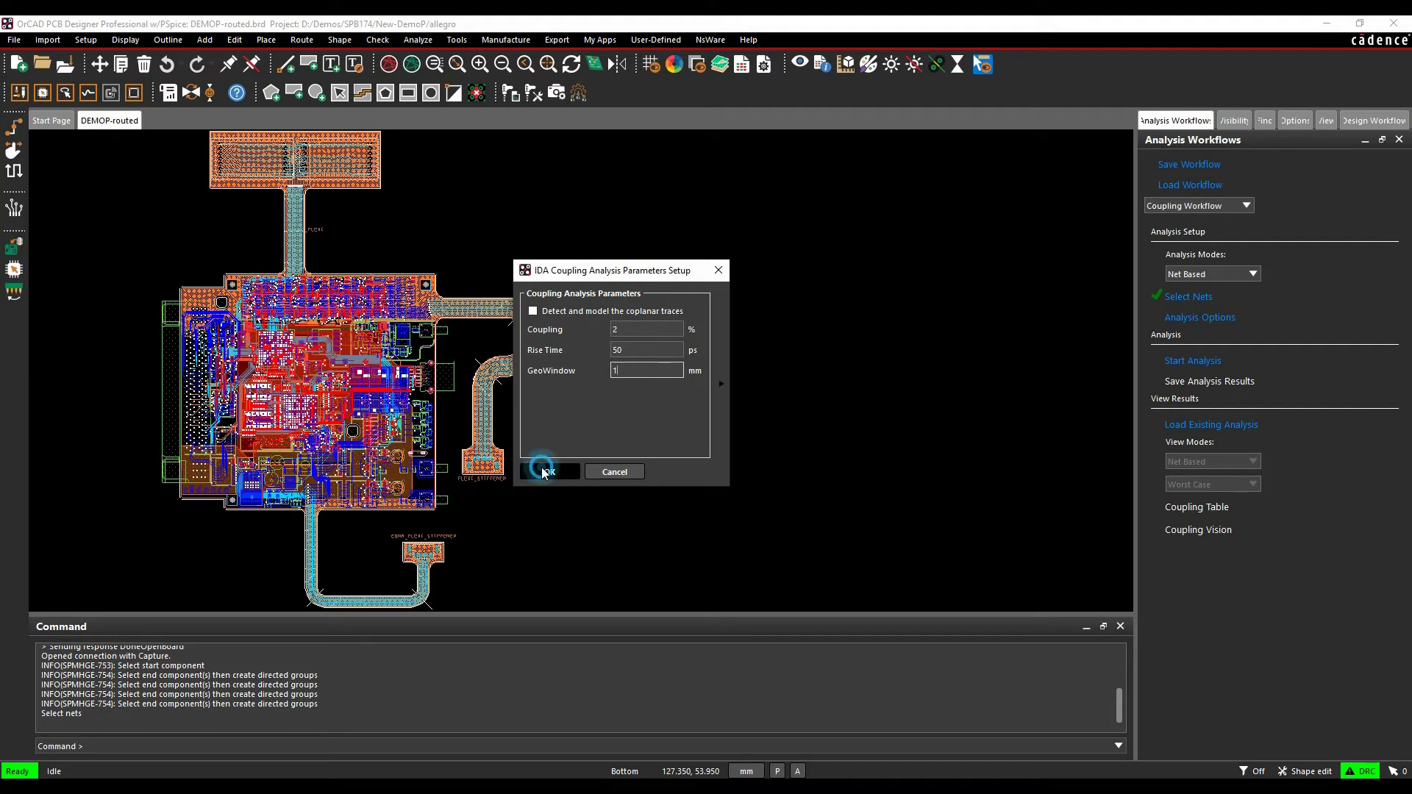
left_click(1199, 363)
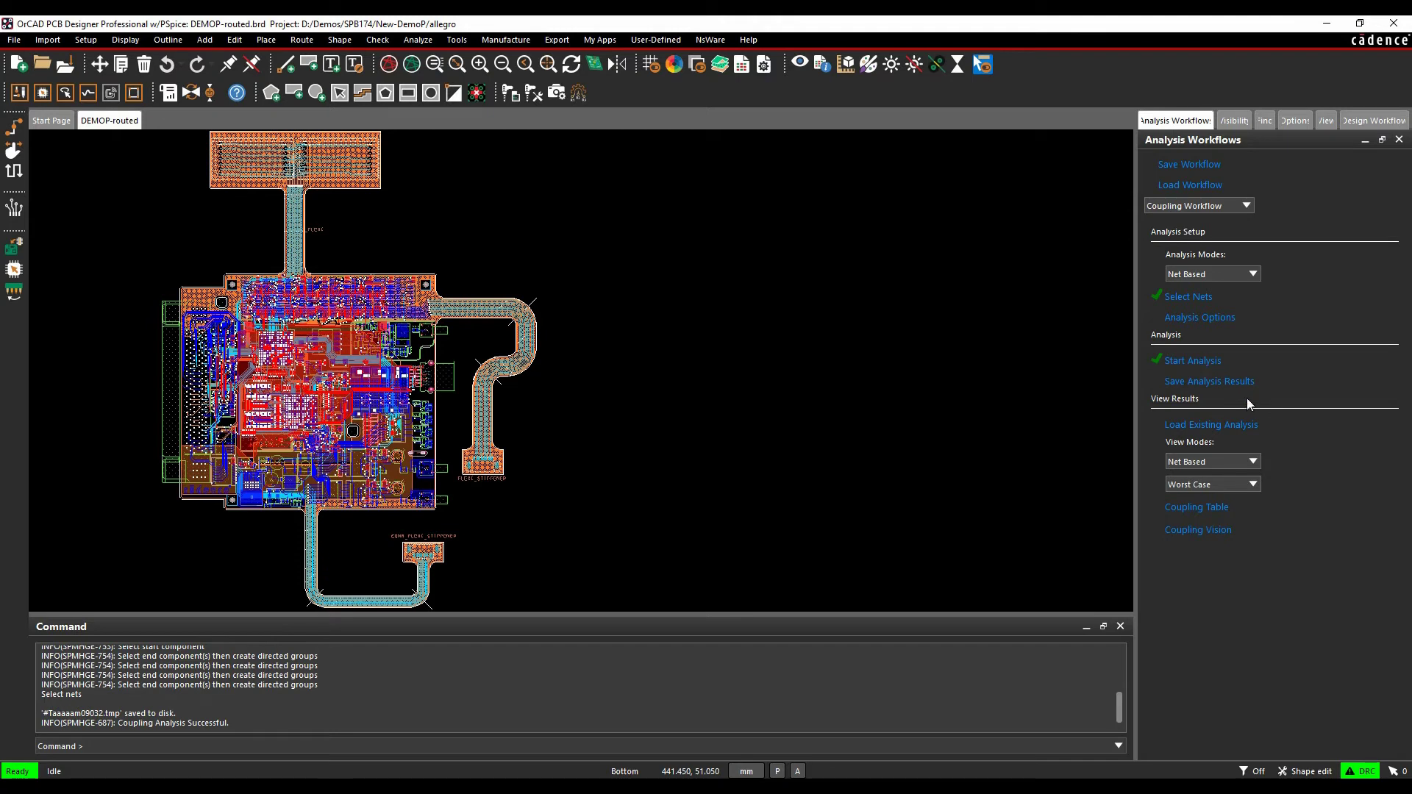
Step: Display the Coupling Vision overlay on the board and examine the coupled DATA1 traces between U30 and U31
left_click(1216, 526)
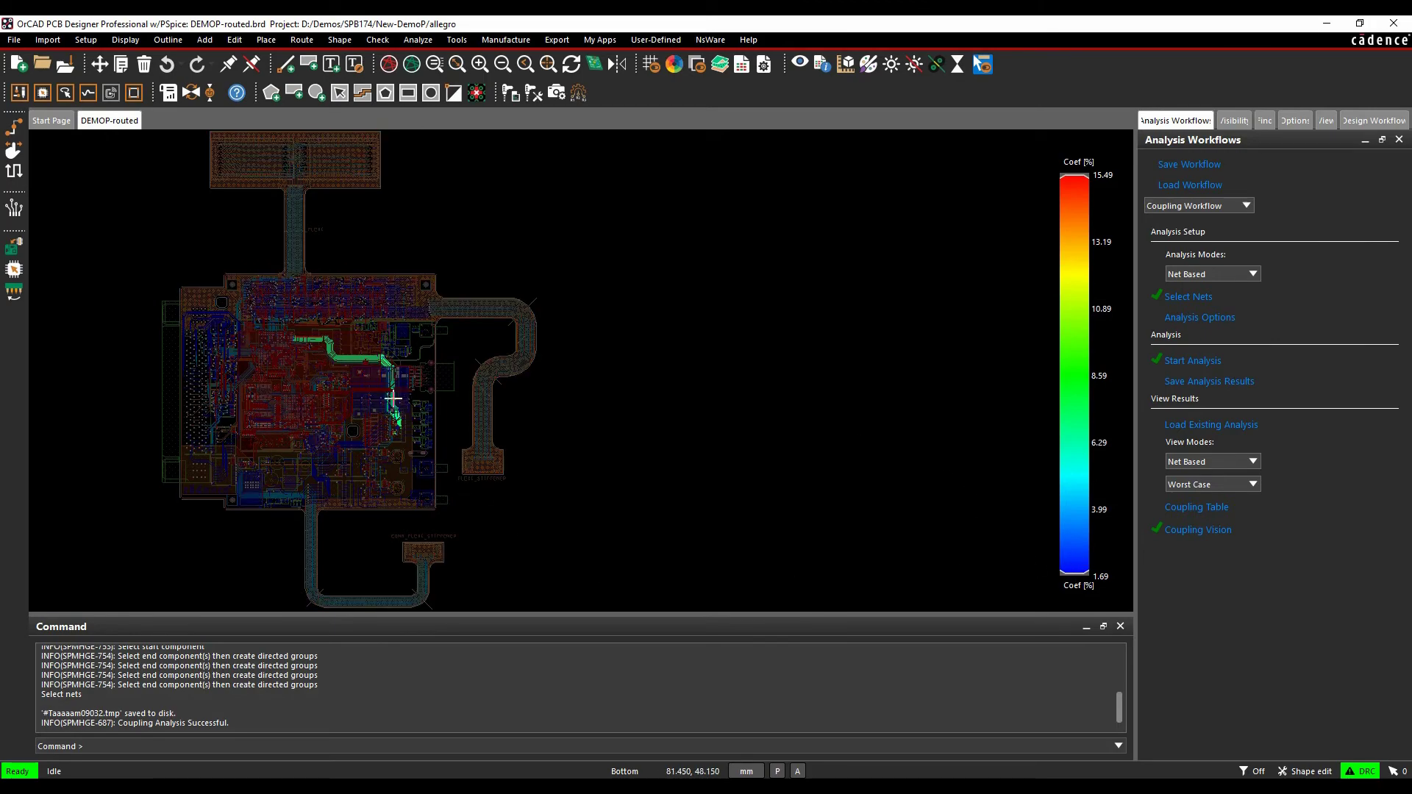
scroll(380, 423, "up", 5)
scroll(381, 423, "up", 3)
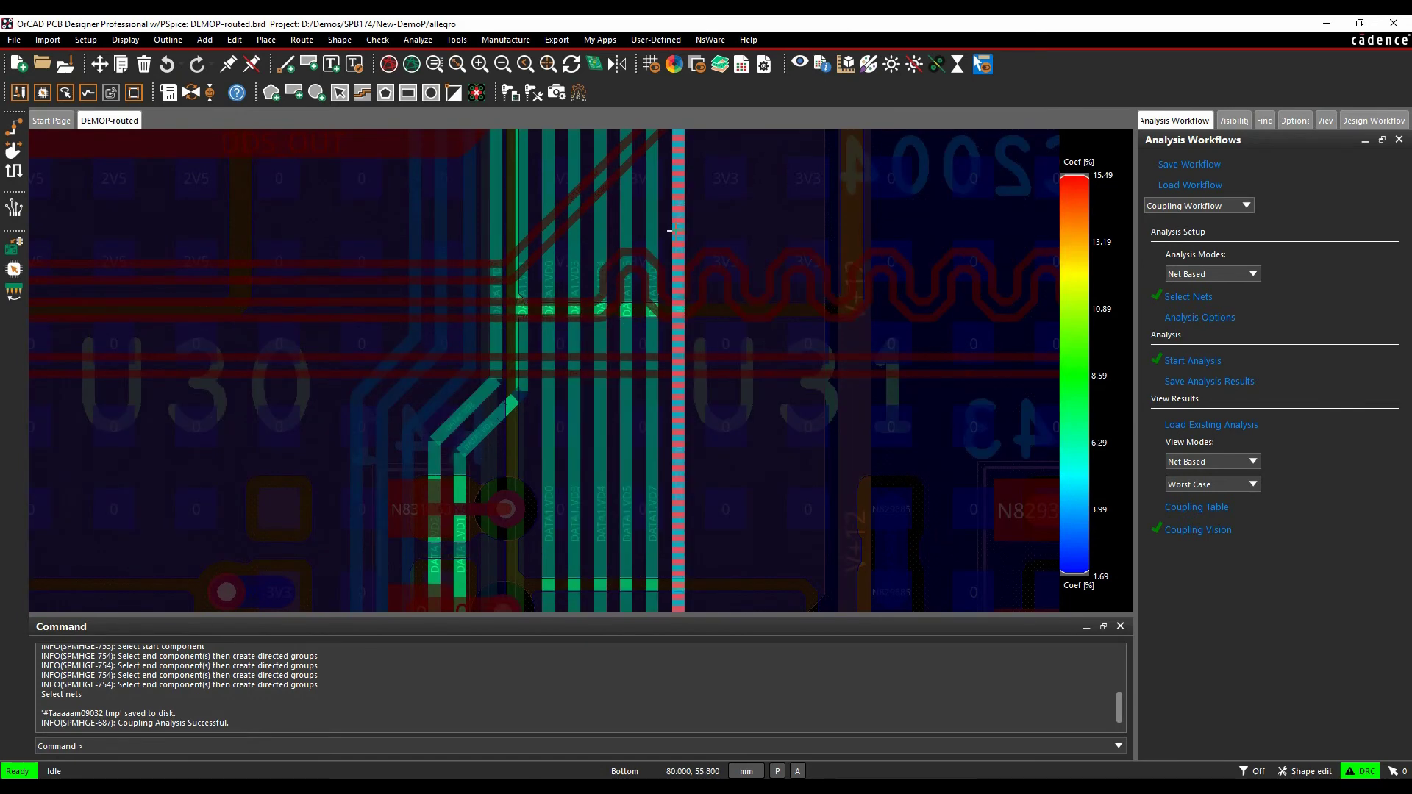
mouse_move(678, 222)
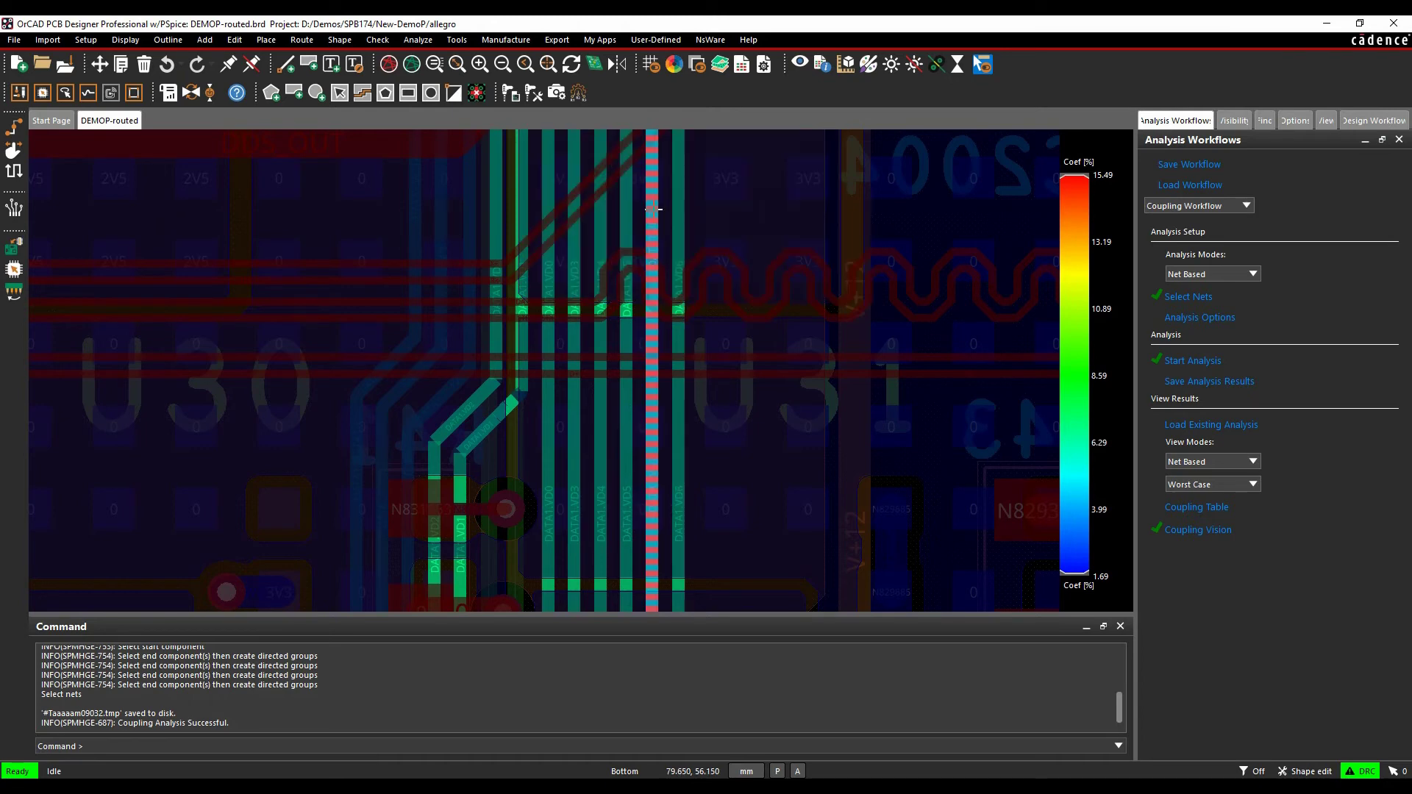
Step: Show the coupling results table and enlarge it so both the summary and detailed tables are readable
left_click(1192, 509)
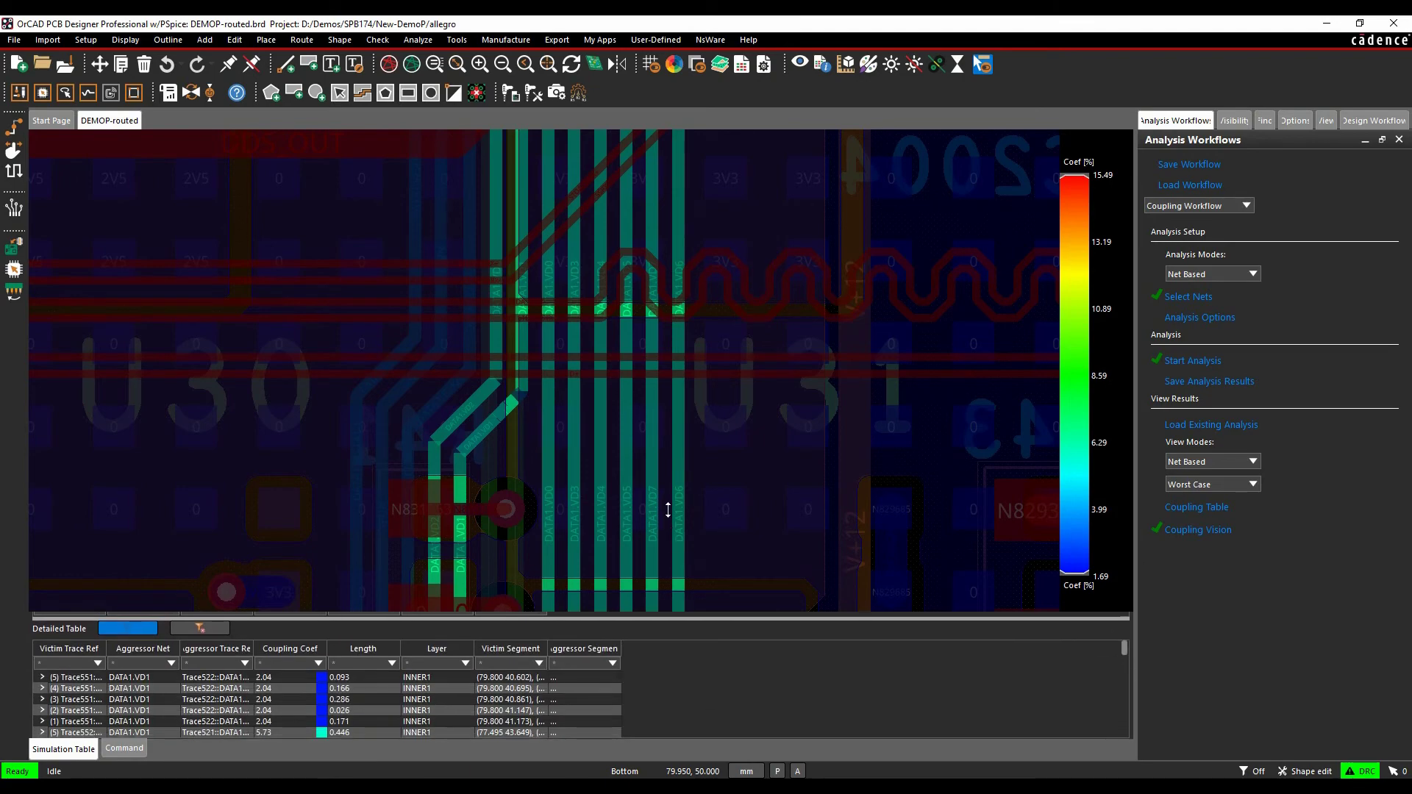
left_click(687, 610)
left_click_drag(687, 610, 696, 337)
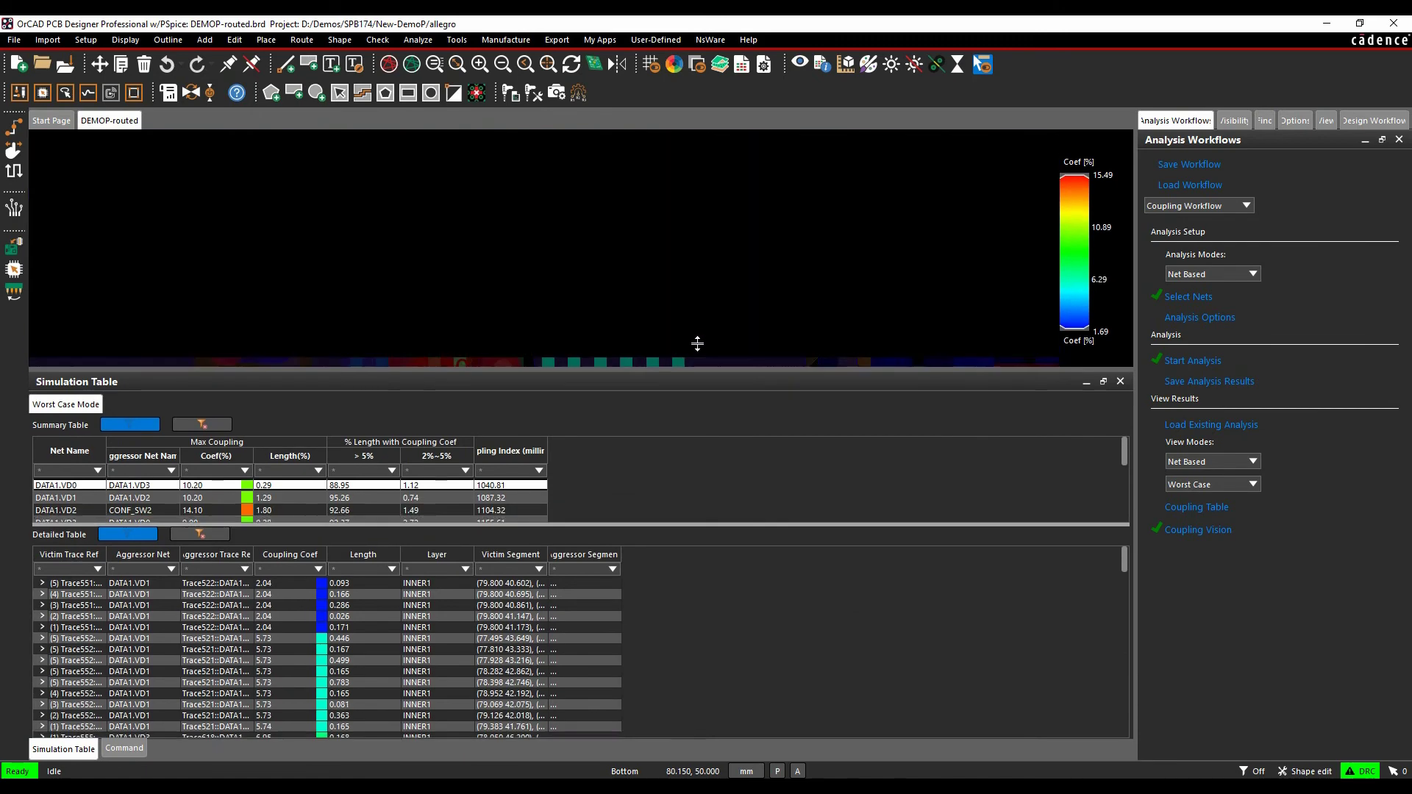
Step: Locate net DATA1.VD7's strongest coupled segment with aggressor DATA1.VD6 on the board and inspect DATA1.VD6's coupling details there
scroll(154, 421, "down", 2)
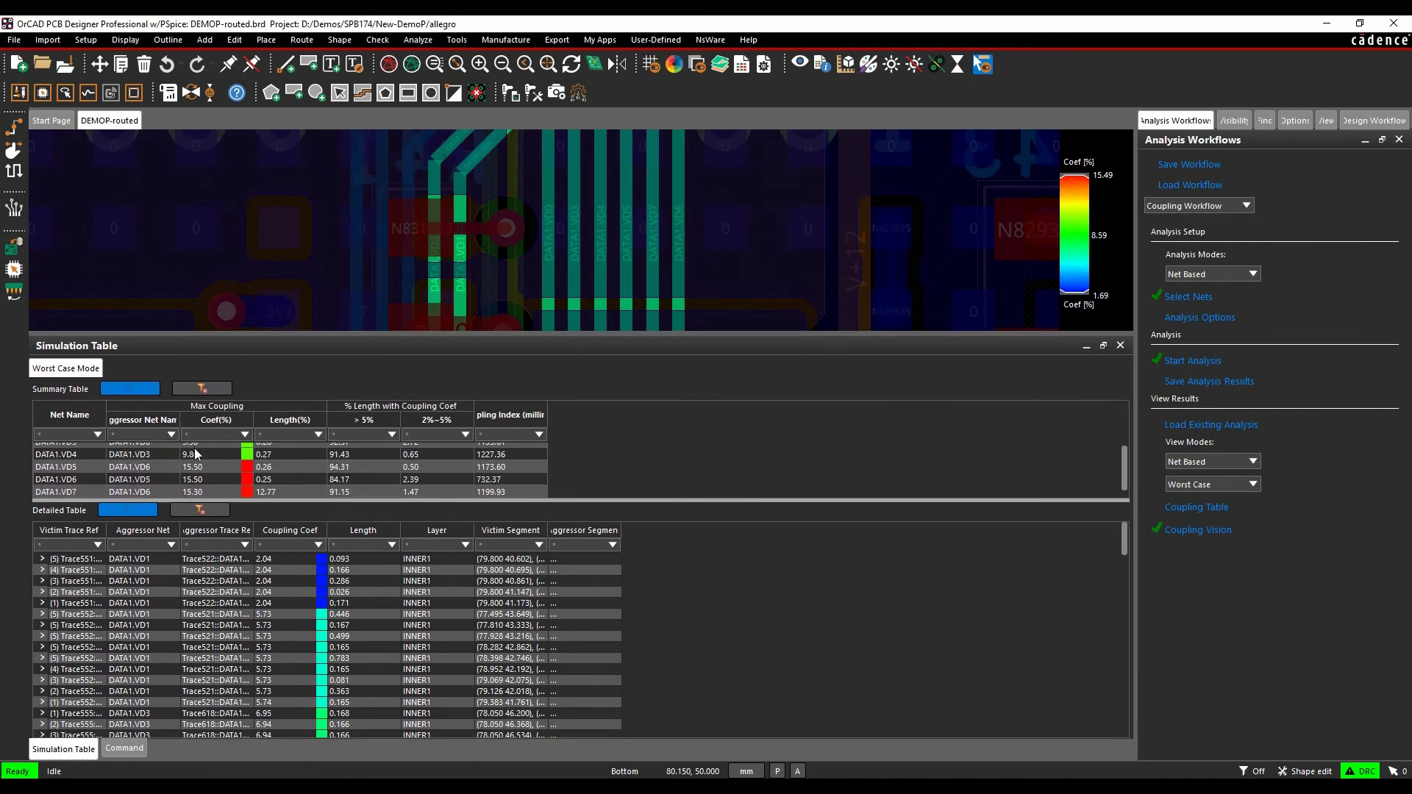
left_click(228, 477)
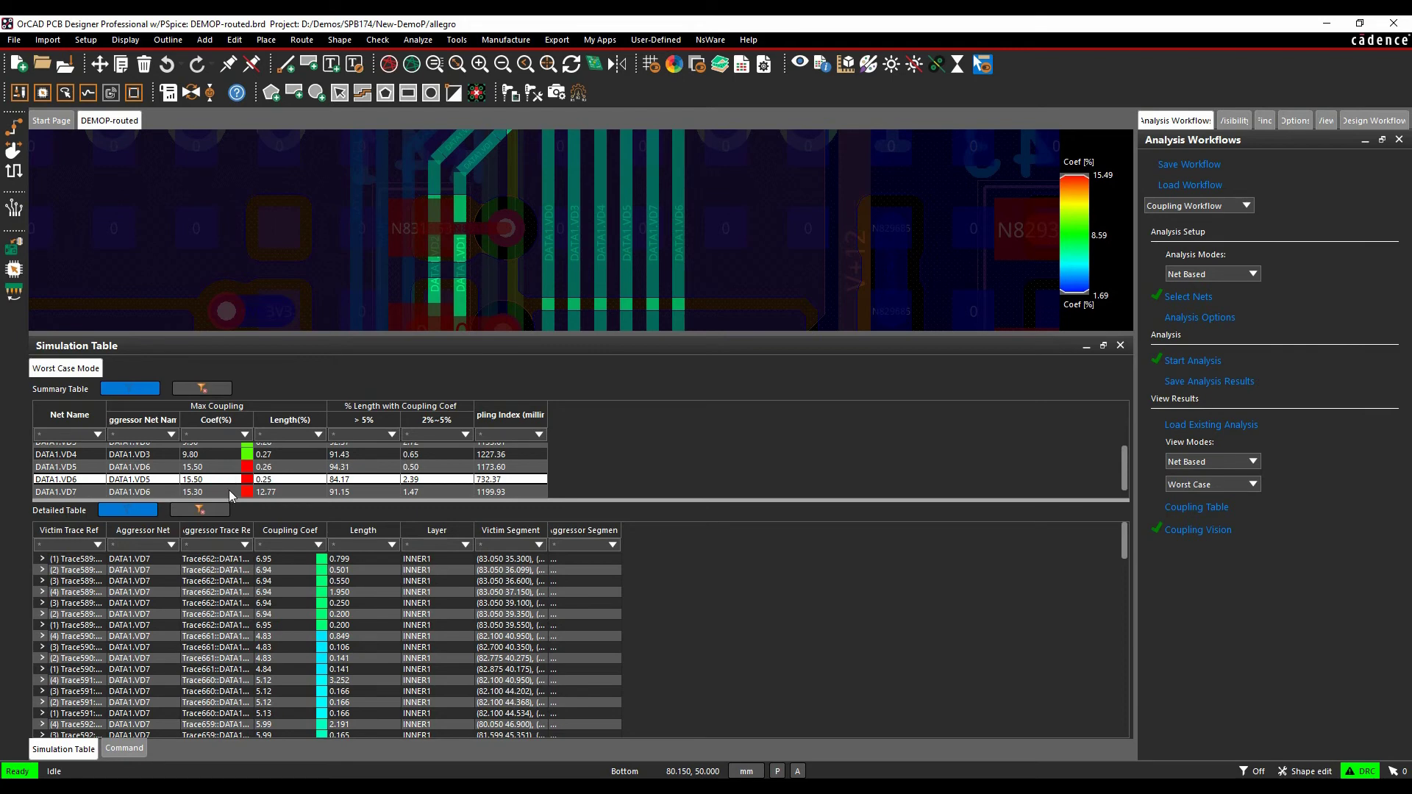
left_click(228, 490)
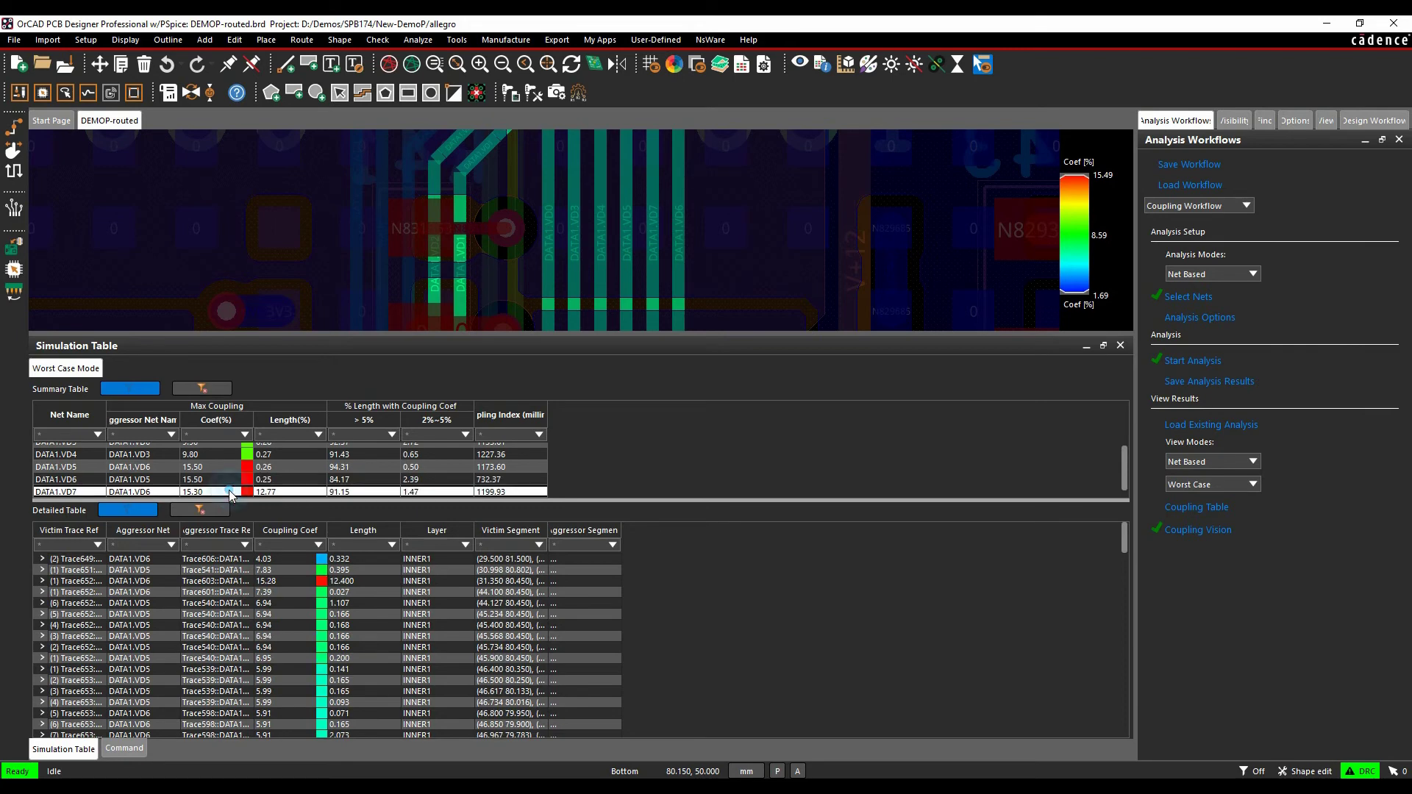
left_click(286, 581)
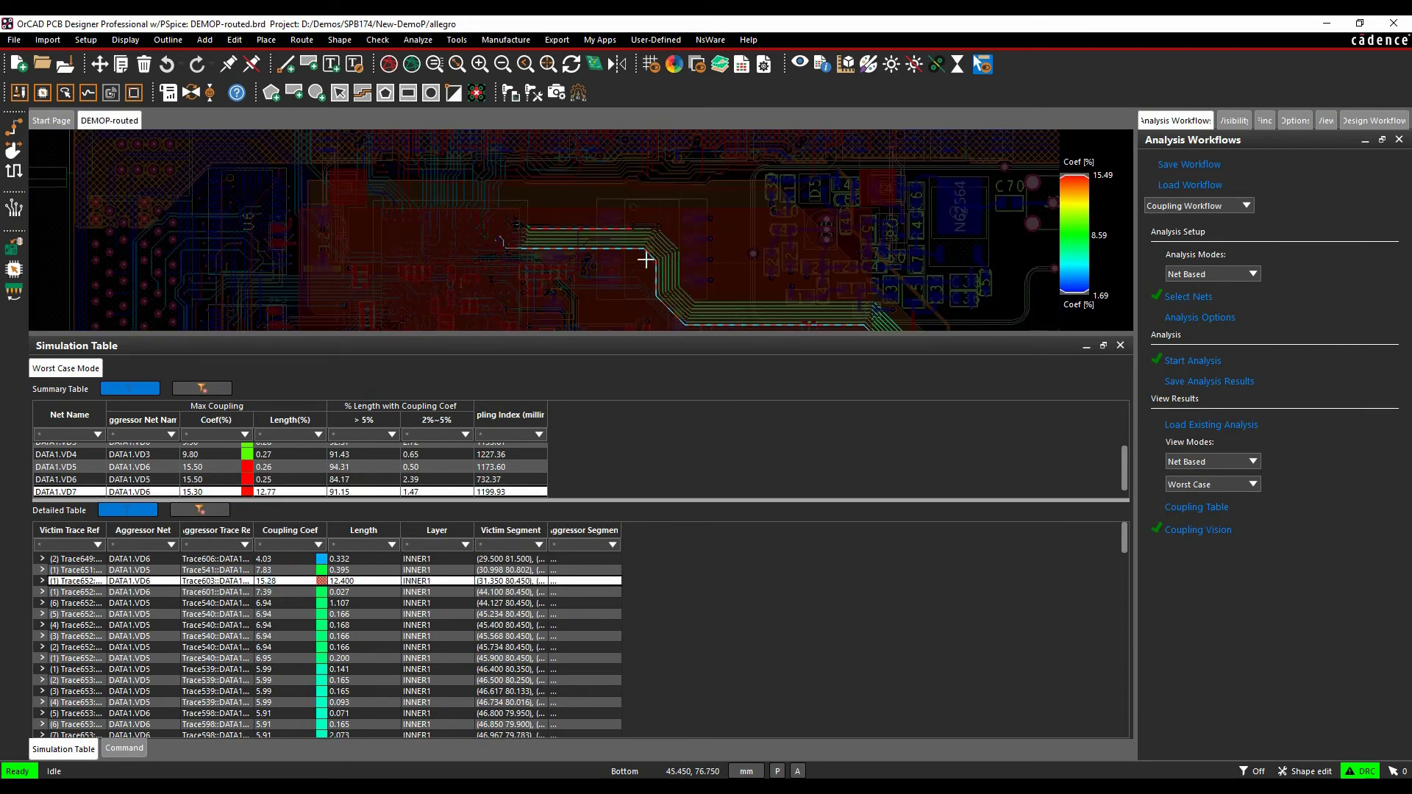
scroll(645, 260, "up", 5)
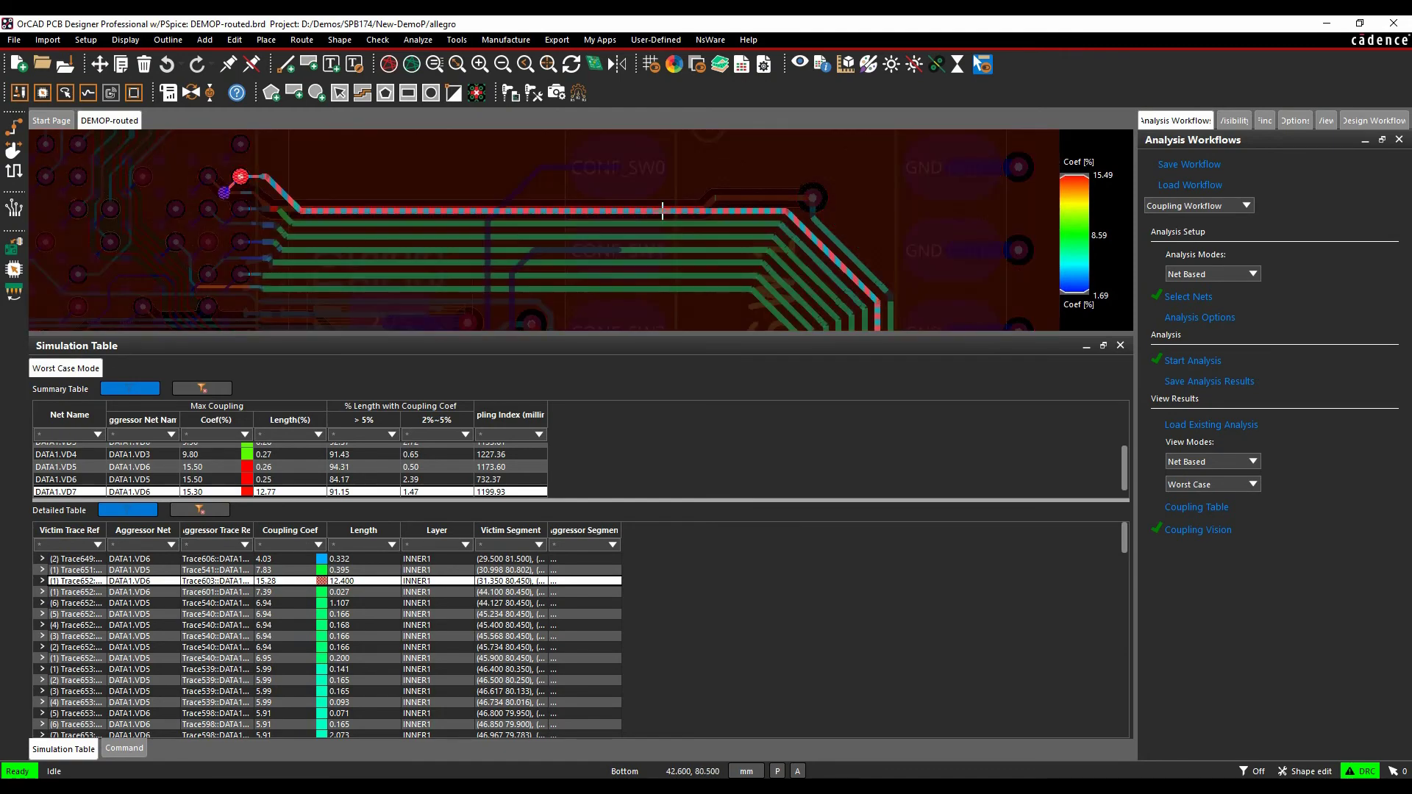
mouse_move(663, 211)
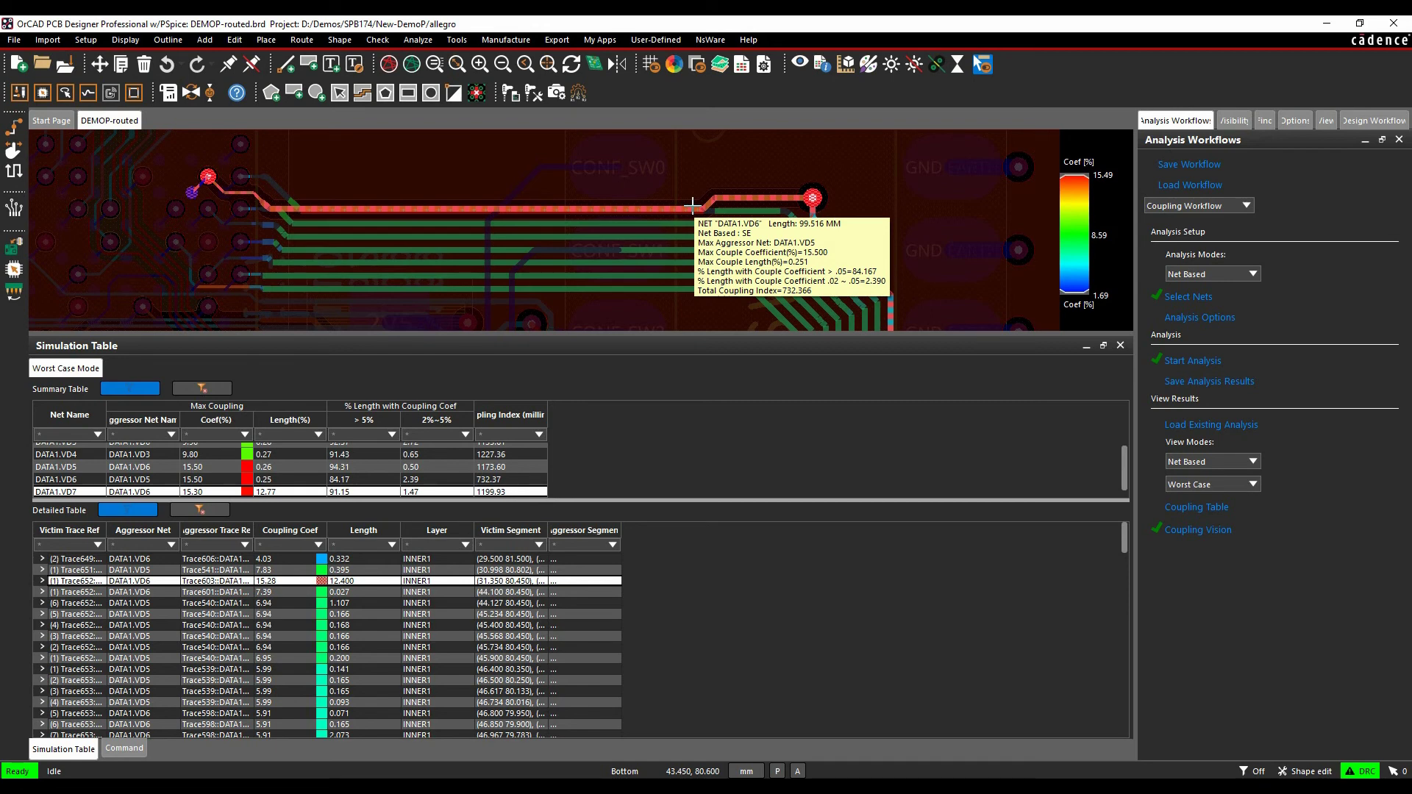
scroll(693, 203, "up", 2)
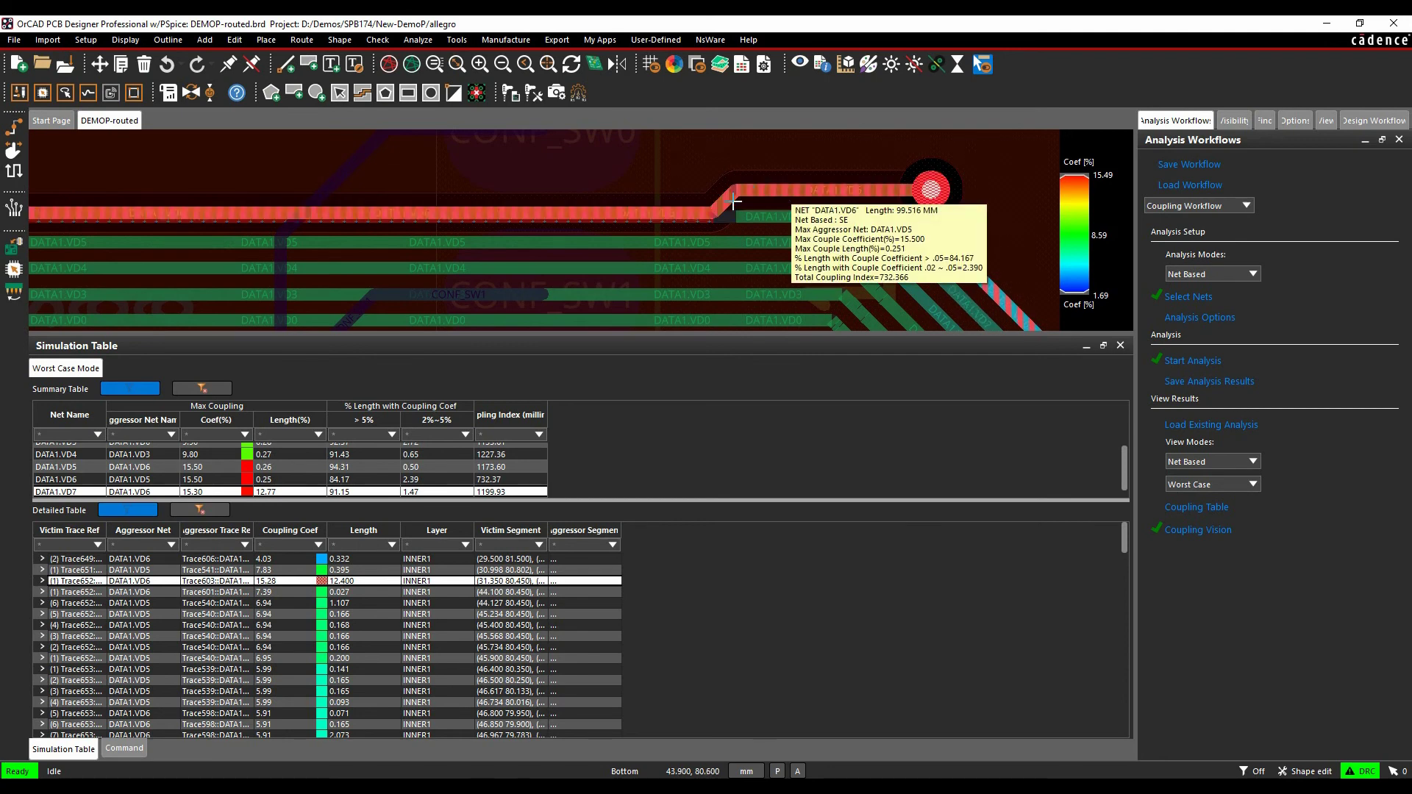
mouse_move(801, 180)
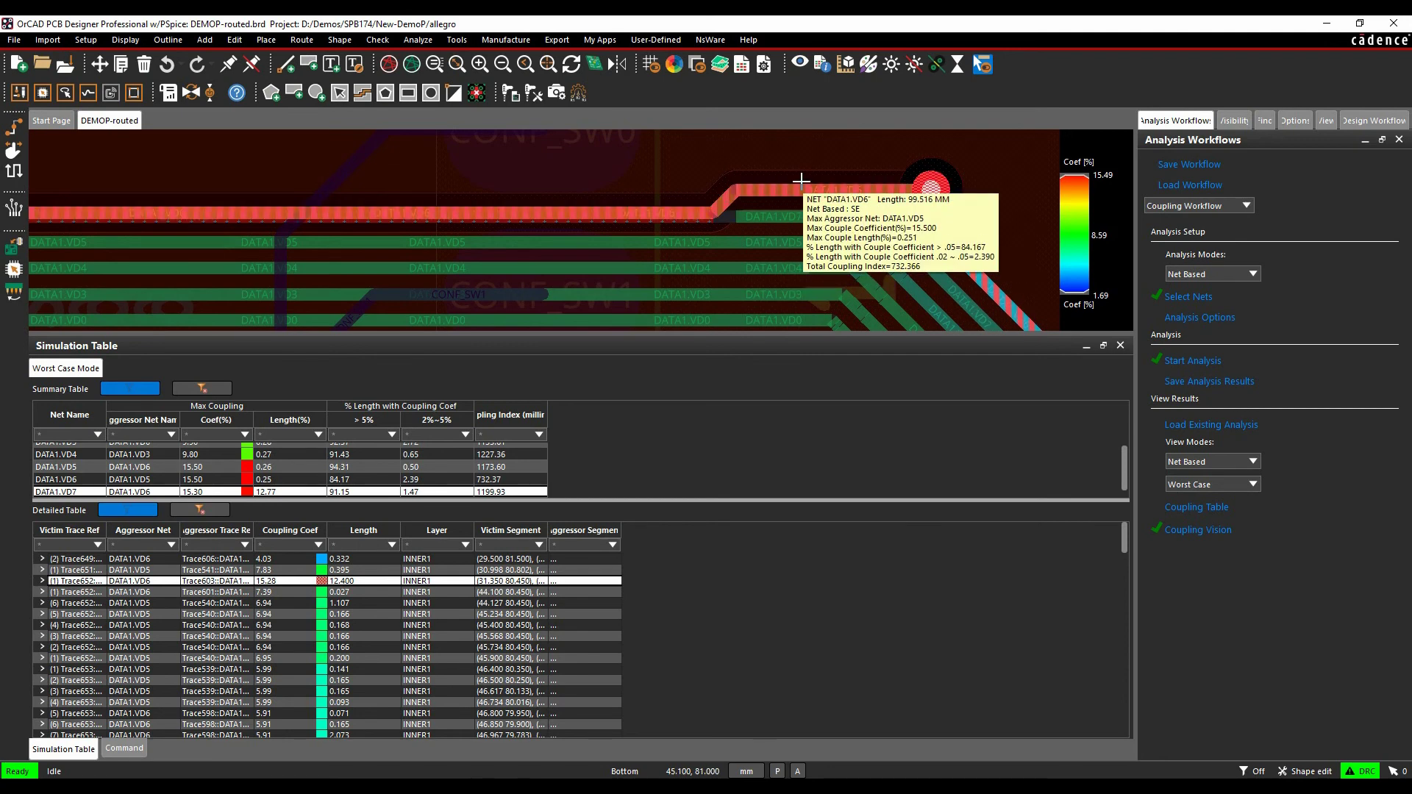